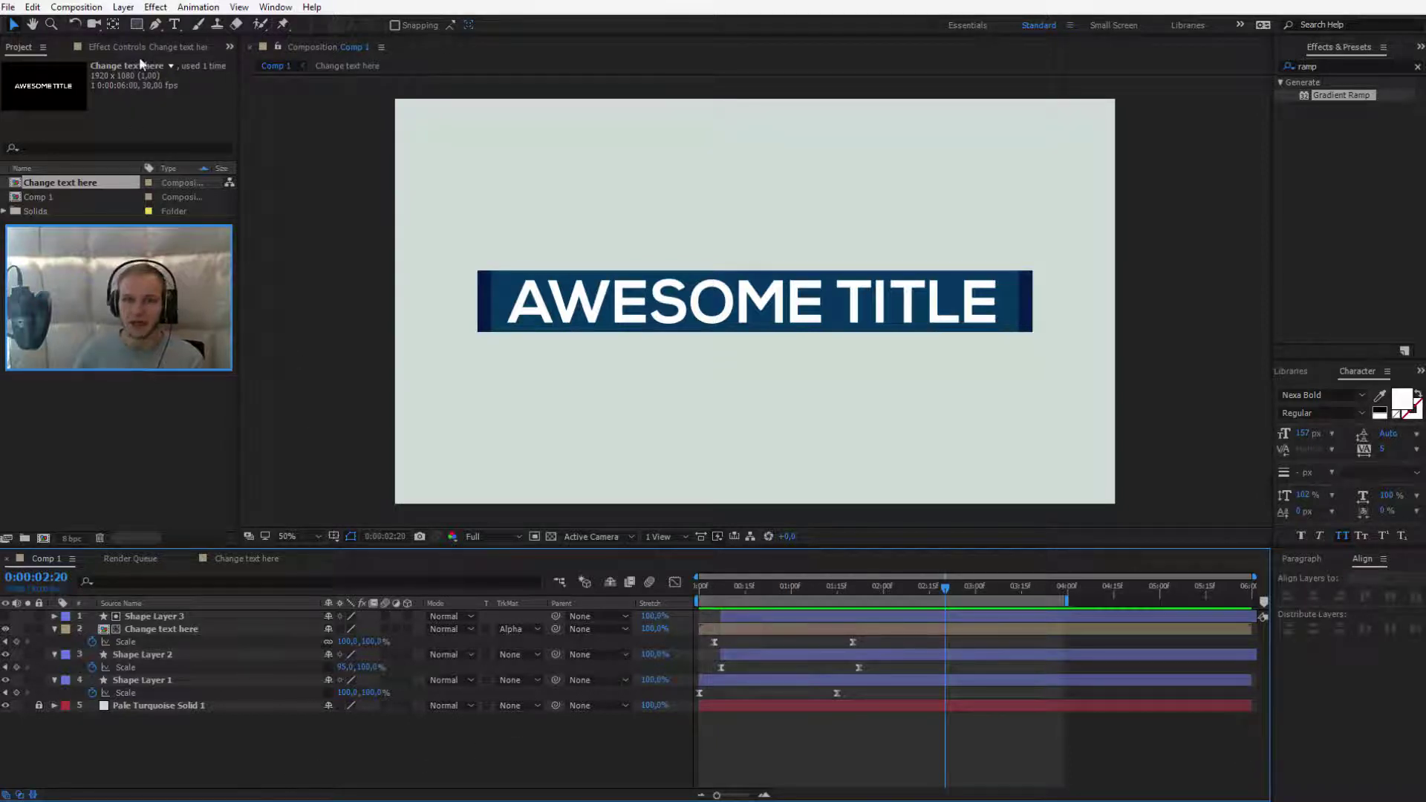
Draw a rectangle with the Rectangle tool over the top half of the comp
{"action": "left_click", "coordinate": [140, 24]}
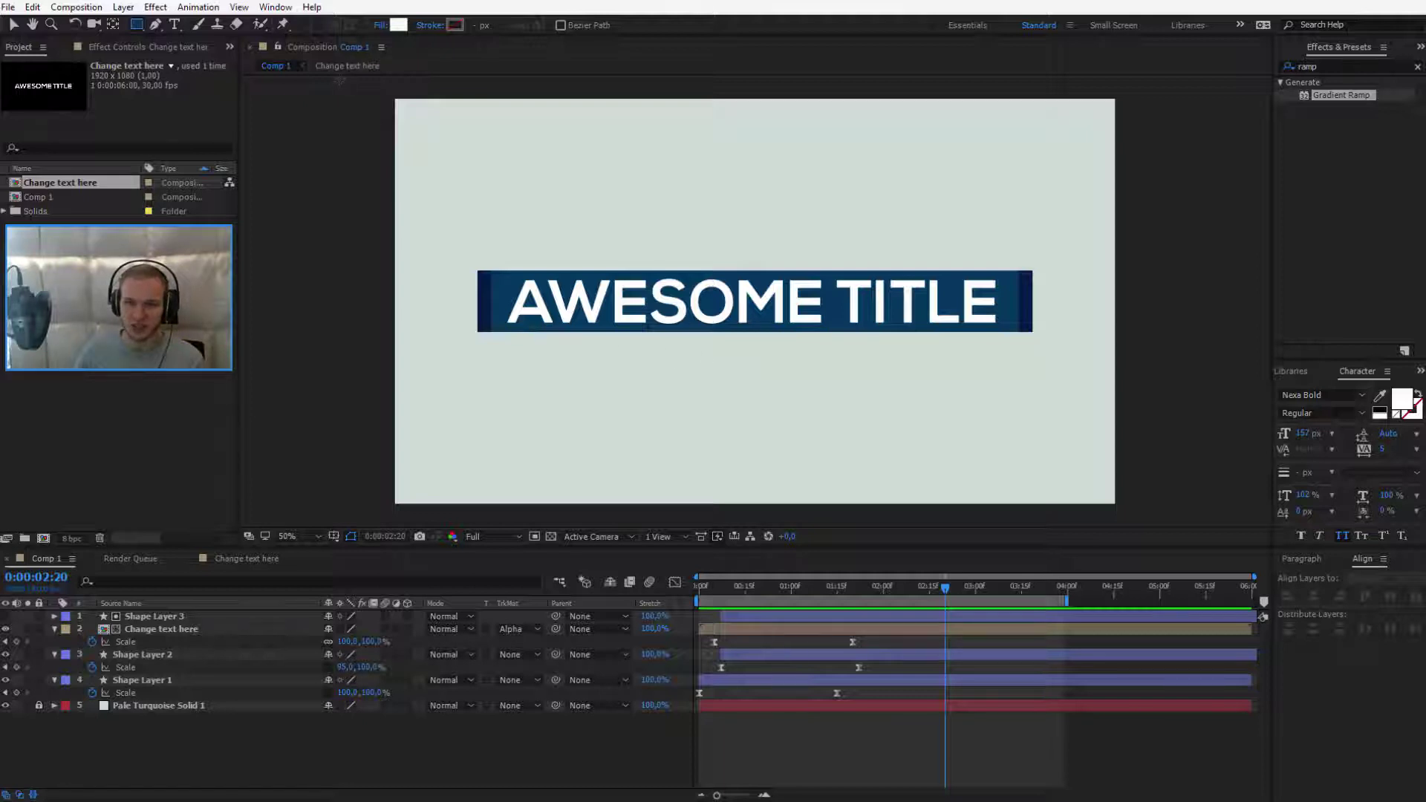
{"action": "left_click_drag", "start_coordinate": [338, 82], "coordinate": [1203, 331]}
Move Shape Layer 4 just above the Pale Turquoise Solid and give it a purple label
{"action": "left_click_drag", "start_coordinate": [148, 617], "coordinate": [166, 759]}
{"action": "left_click", "coordinate": [87, 765]}
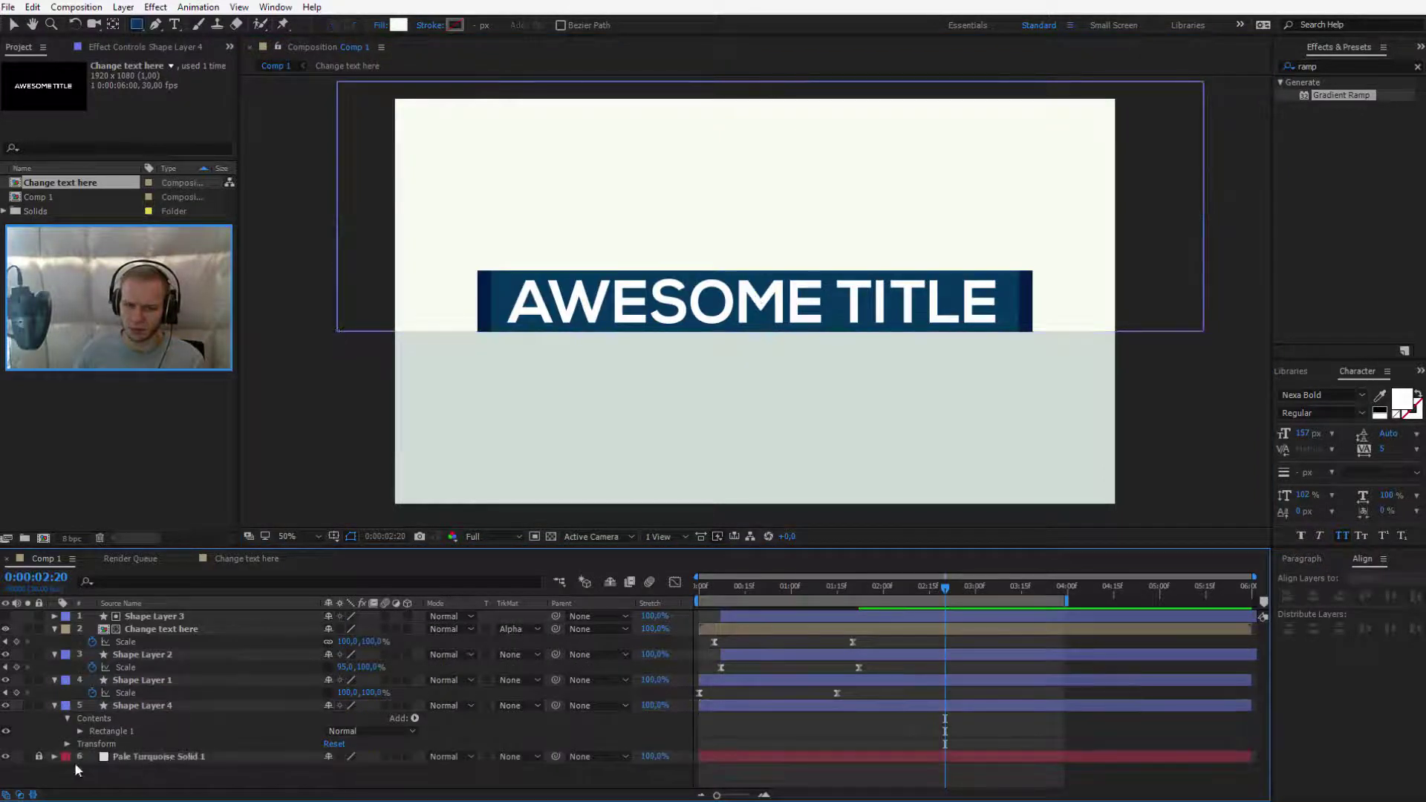
{"action": "left_click", "coordinate": [162, 706]}
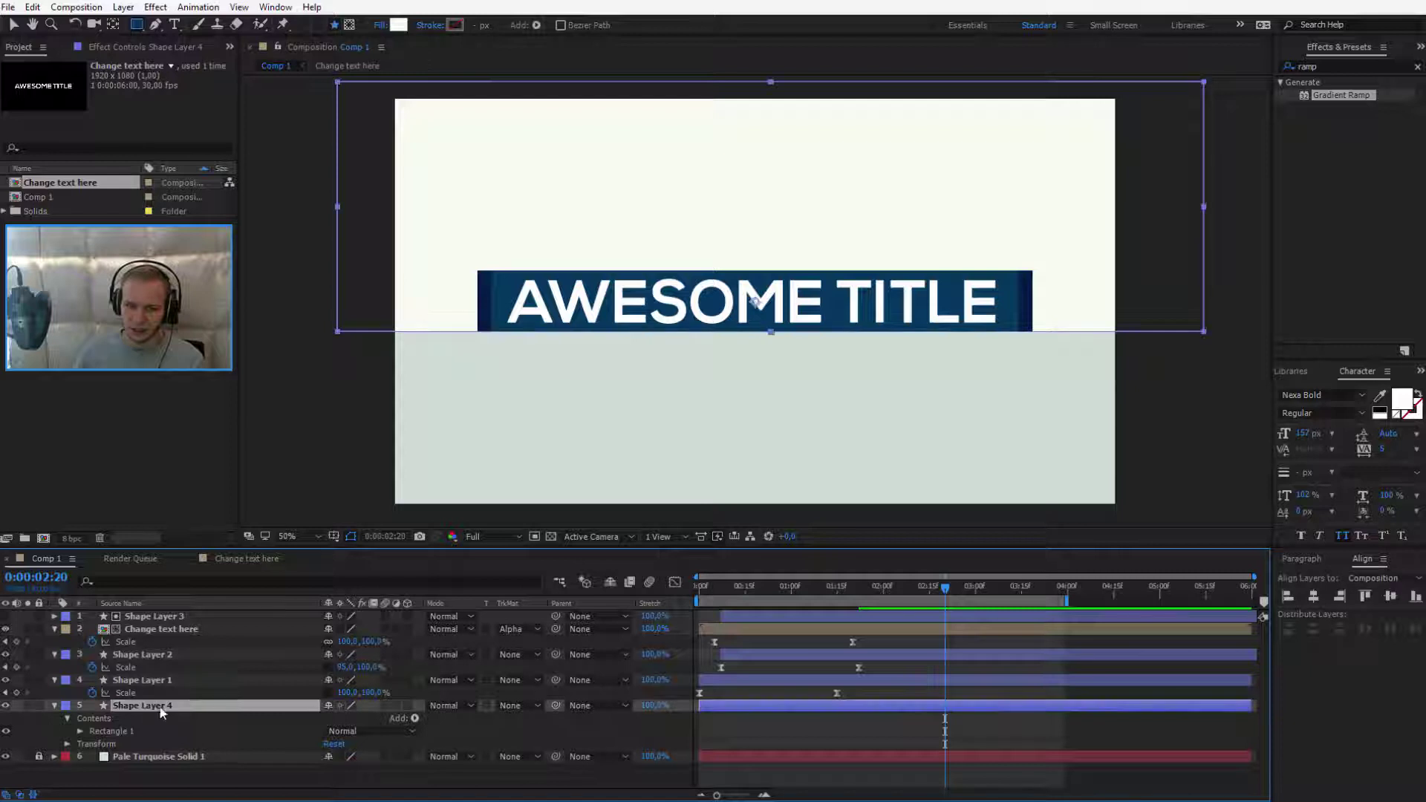
{"action": "left_click", "coordinate": [65, 706]}
{"action": "left_click", "coordinate": [127, 606]}
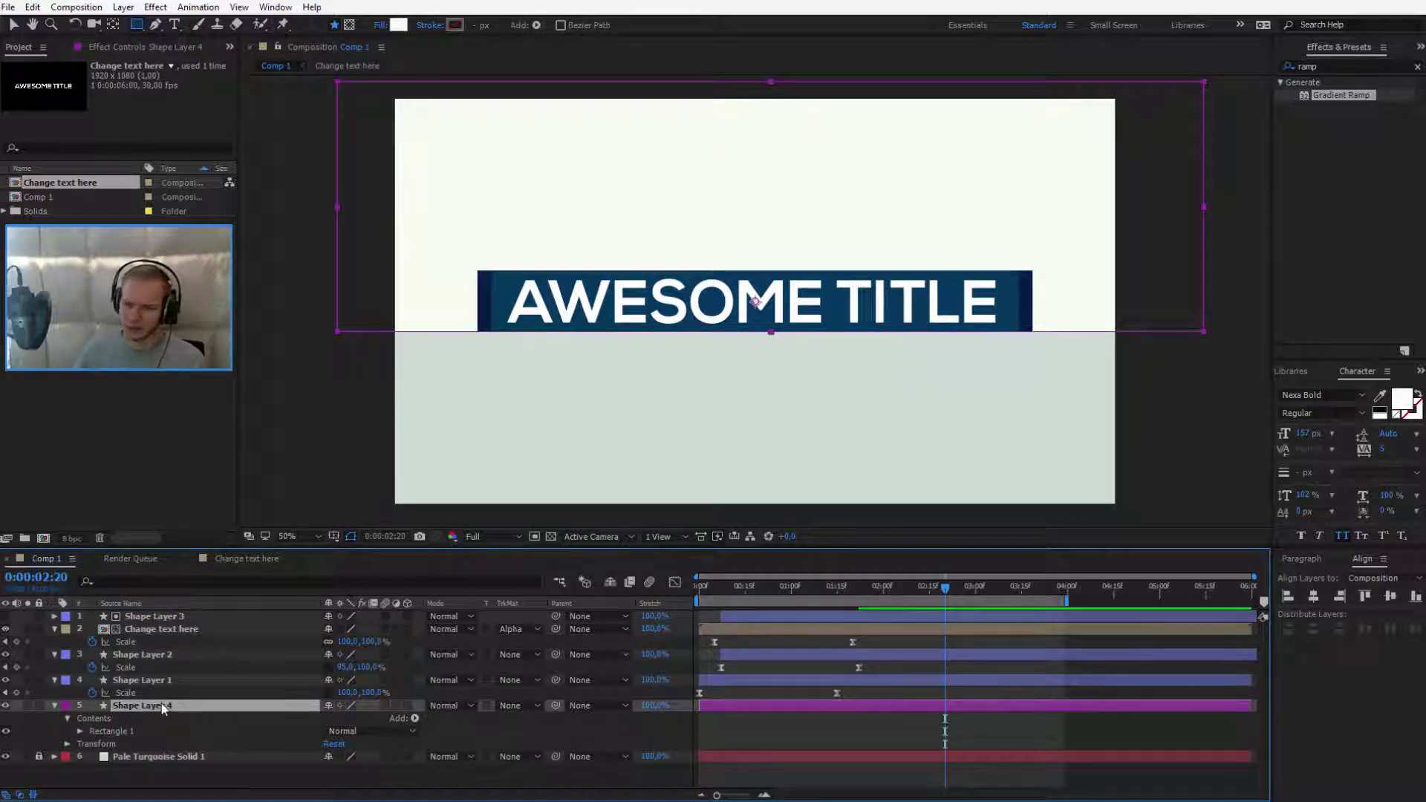
{"action": "left_click", "coordinate": [6, 705]}
{"action": "left_click", "coordinate": [6, 705]}
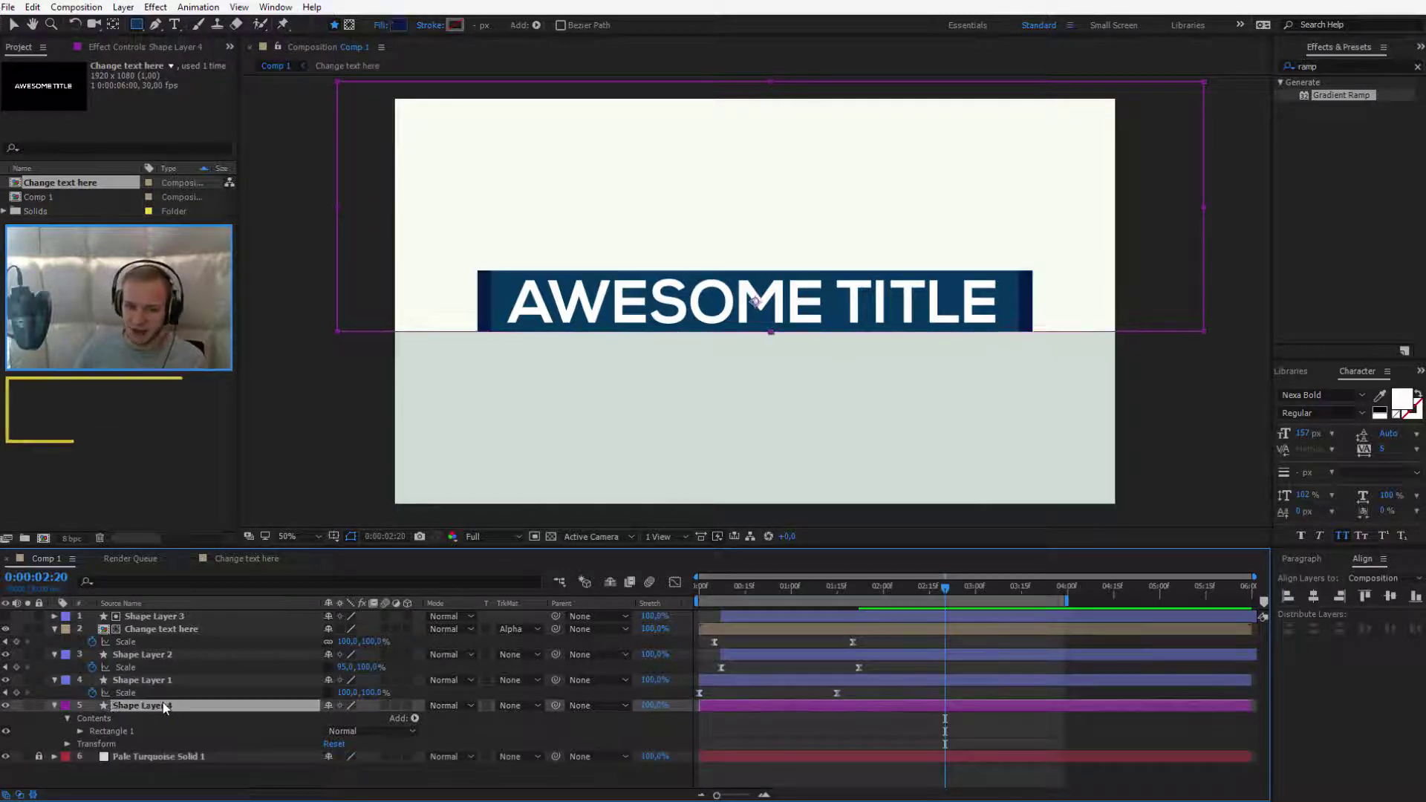
Rename the rectangle layer to 'Second line hider' and collapse its properties
{"action": "key", "text": "Return"}
{"action": "type", "text": "Second line slider"}
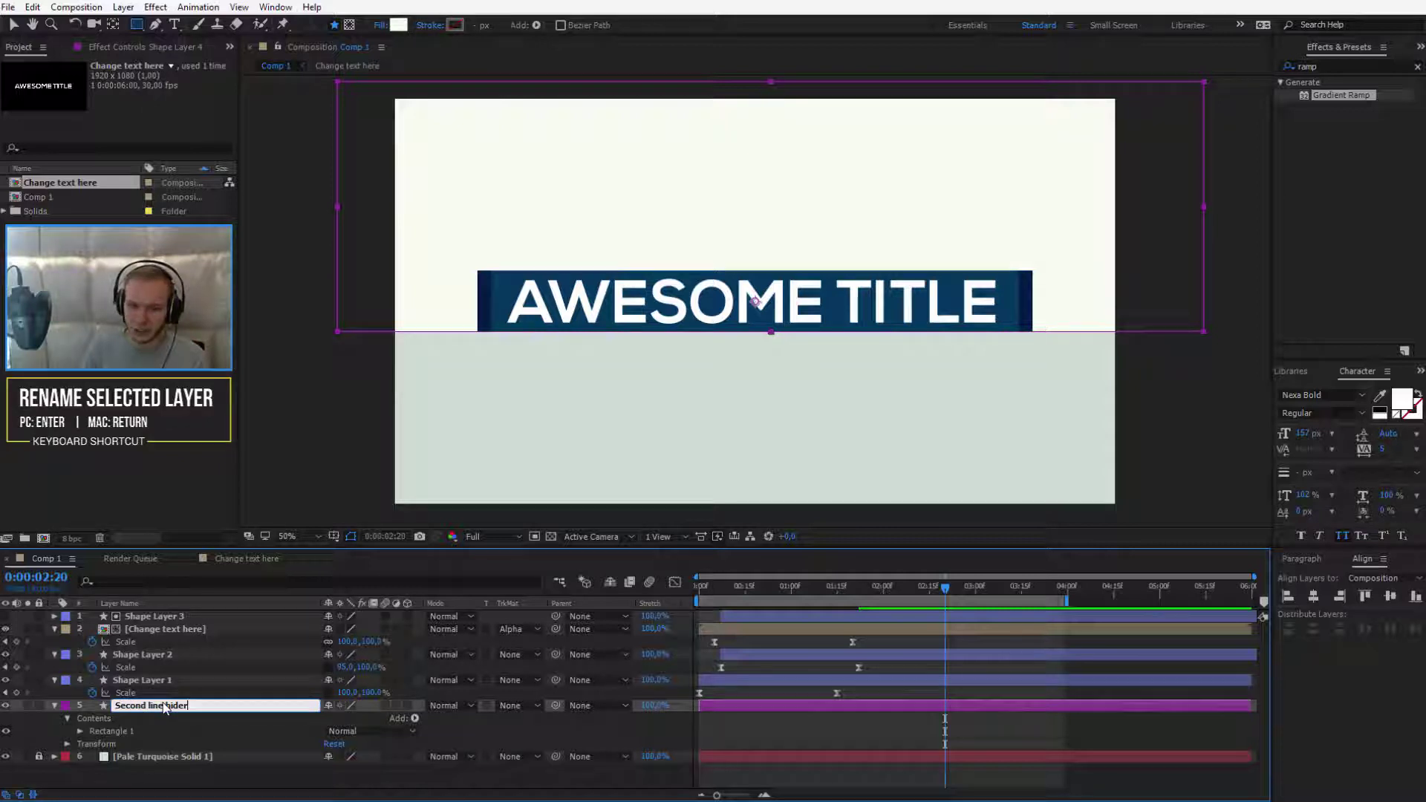
{"action": "key", "text": "Return"}
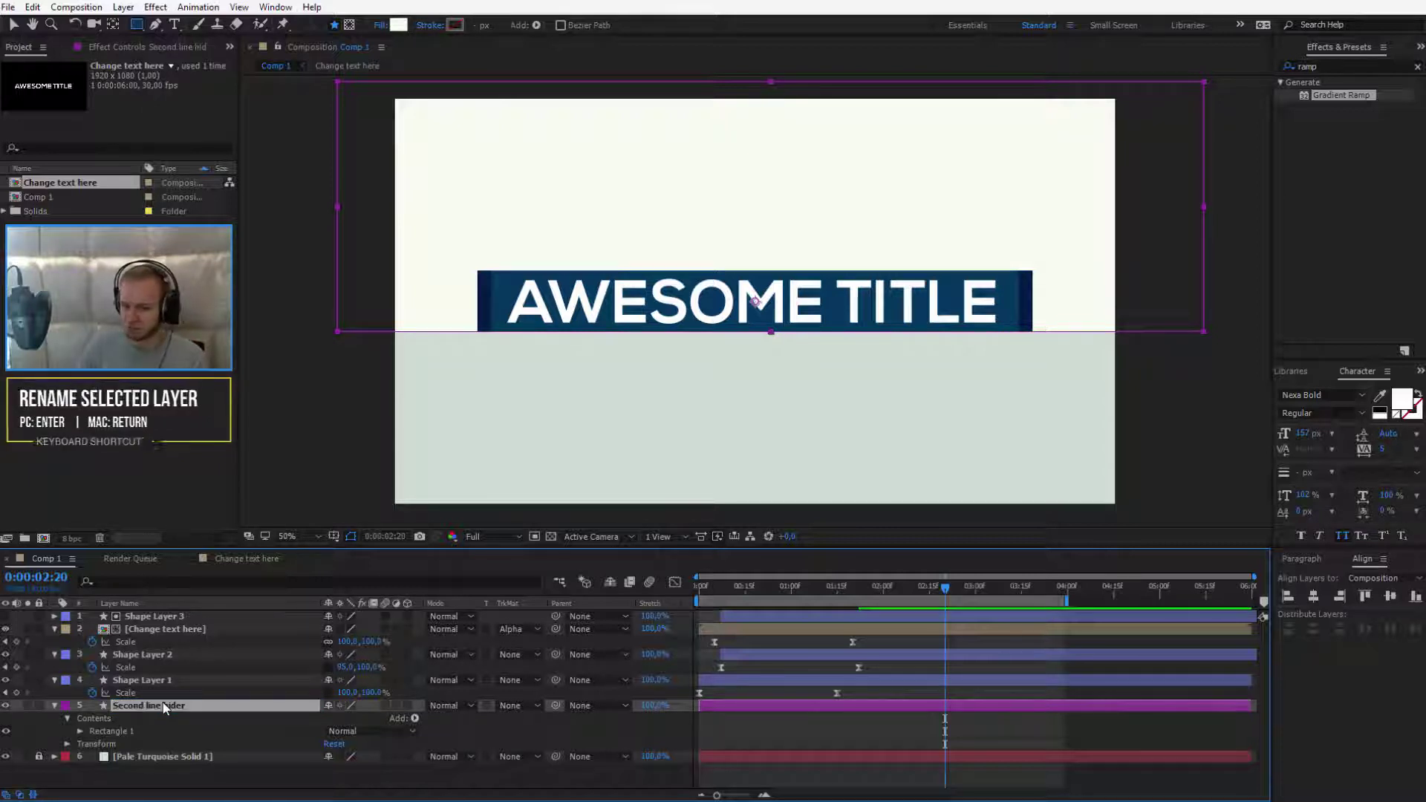
{"action": "left_click", "coordinate": [251, 775]}
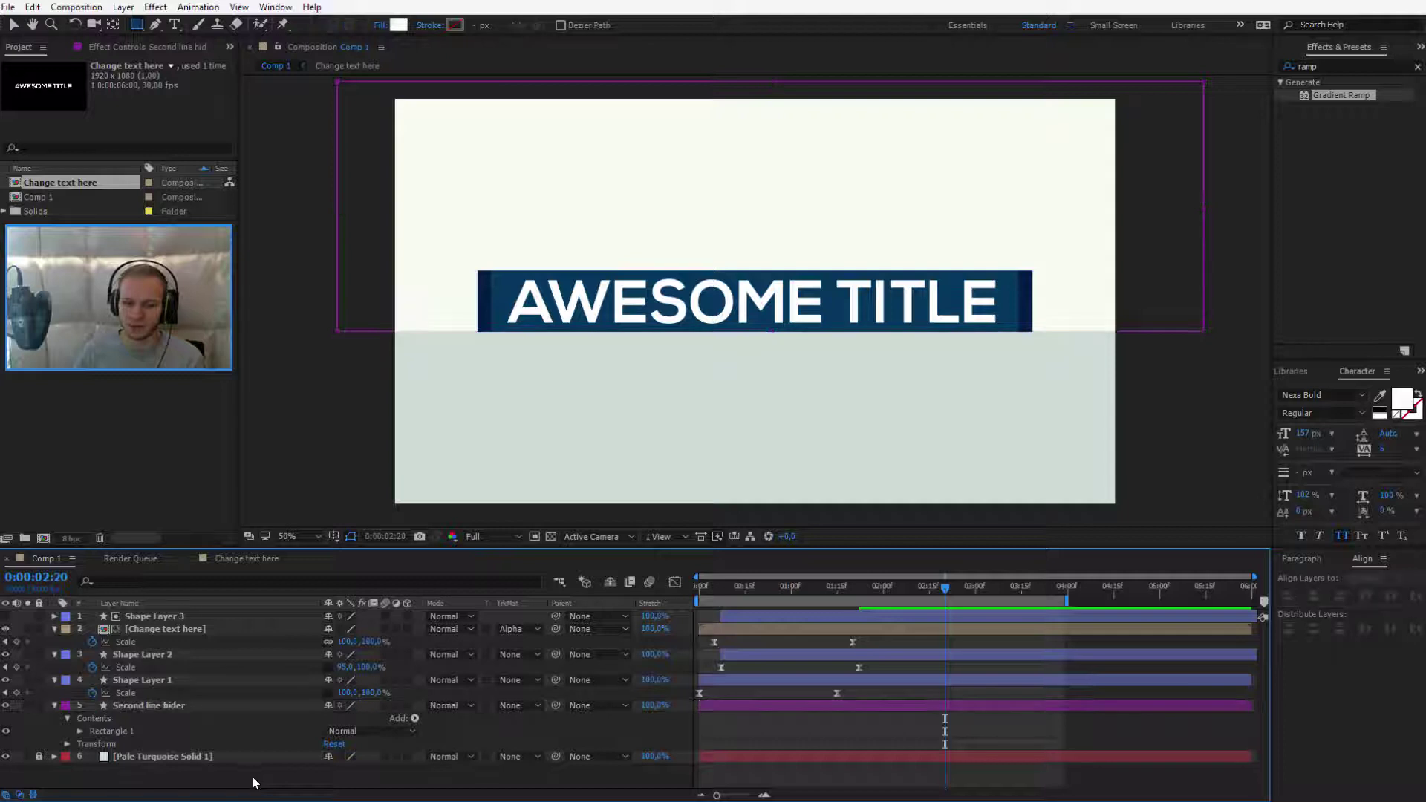
{"action": "left_click", "coordinate": [53, 706]}
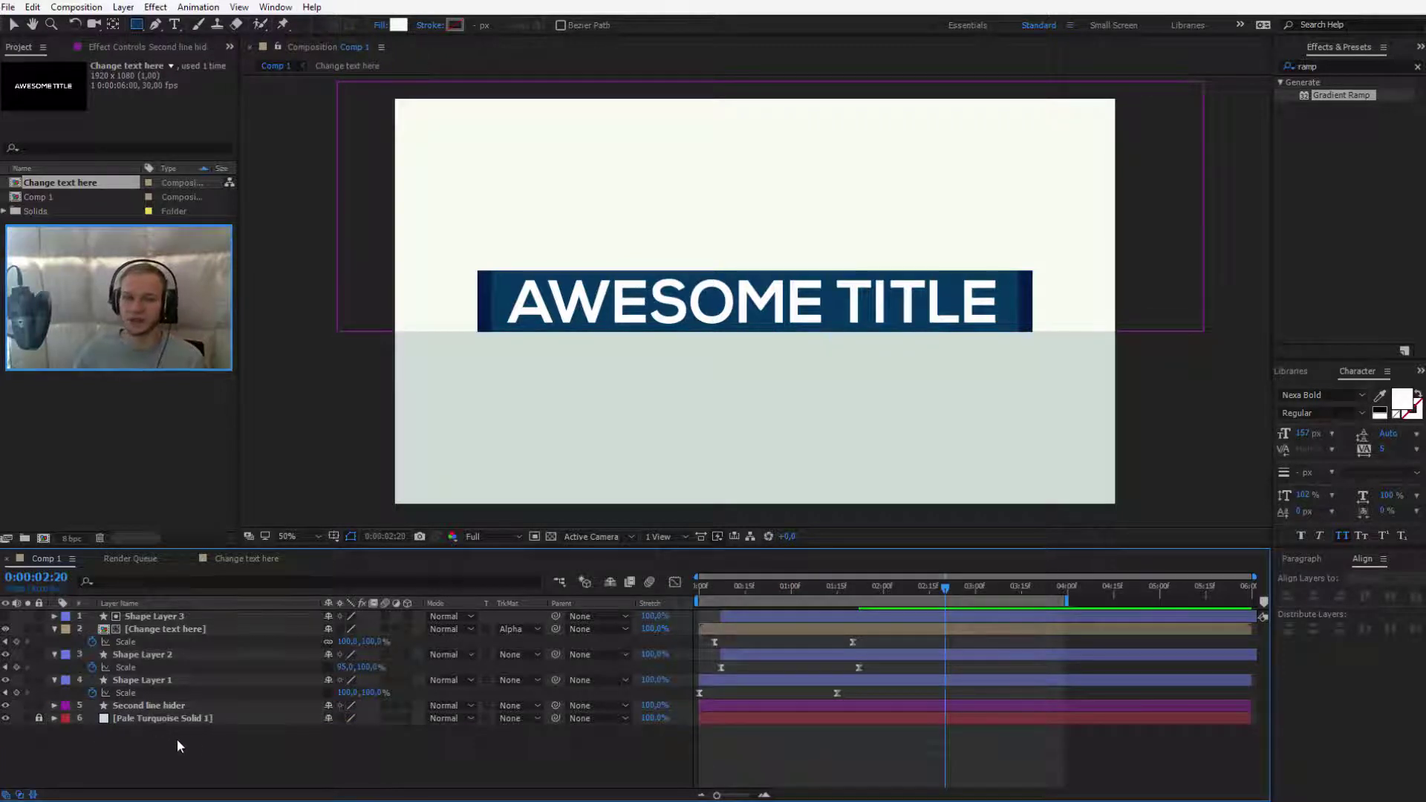
Paste the tagline as a new 57 px text layer and place it under the title bar
{"action": "left_click", "coordinate": [176, 27]}
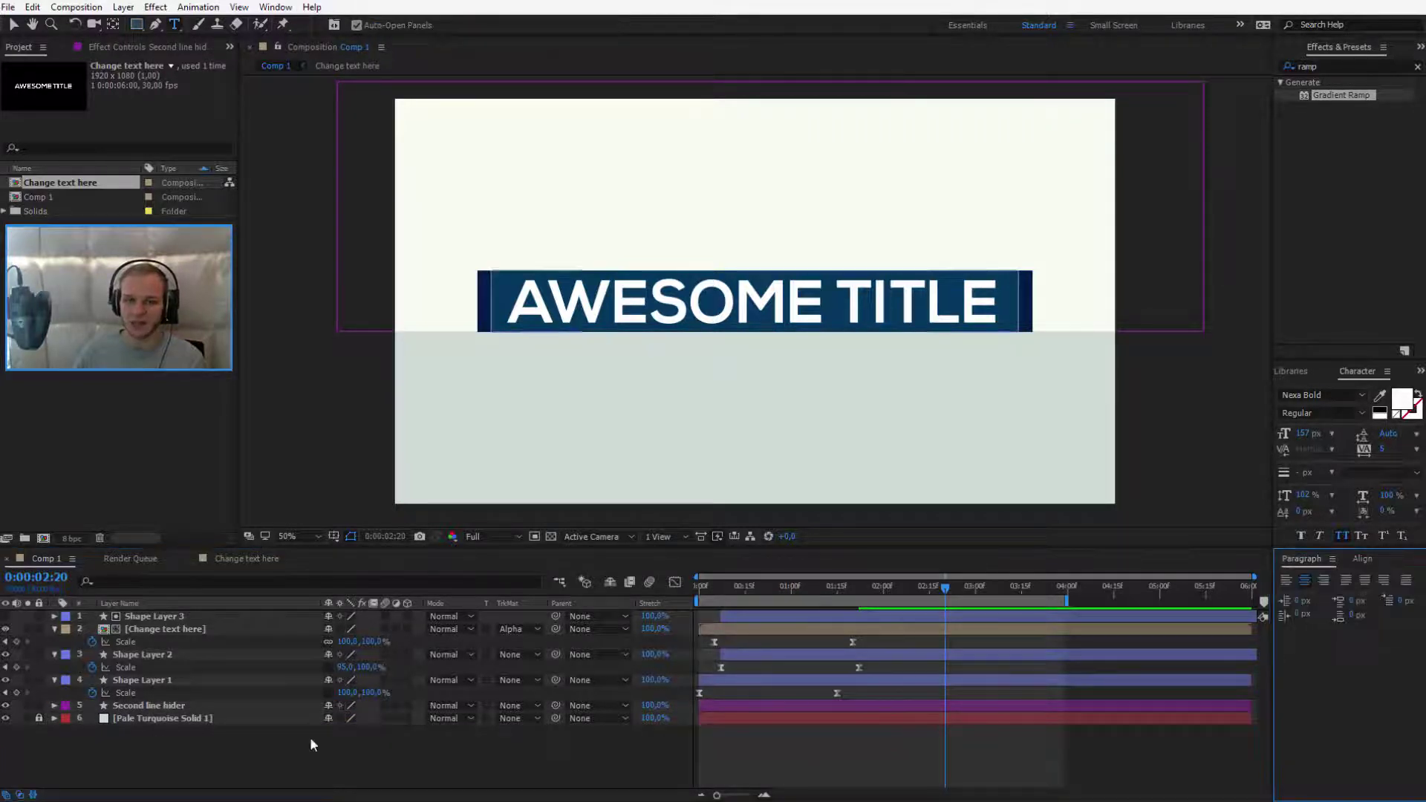
{"action": "left_click", "coordinate": [587, 239]}
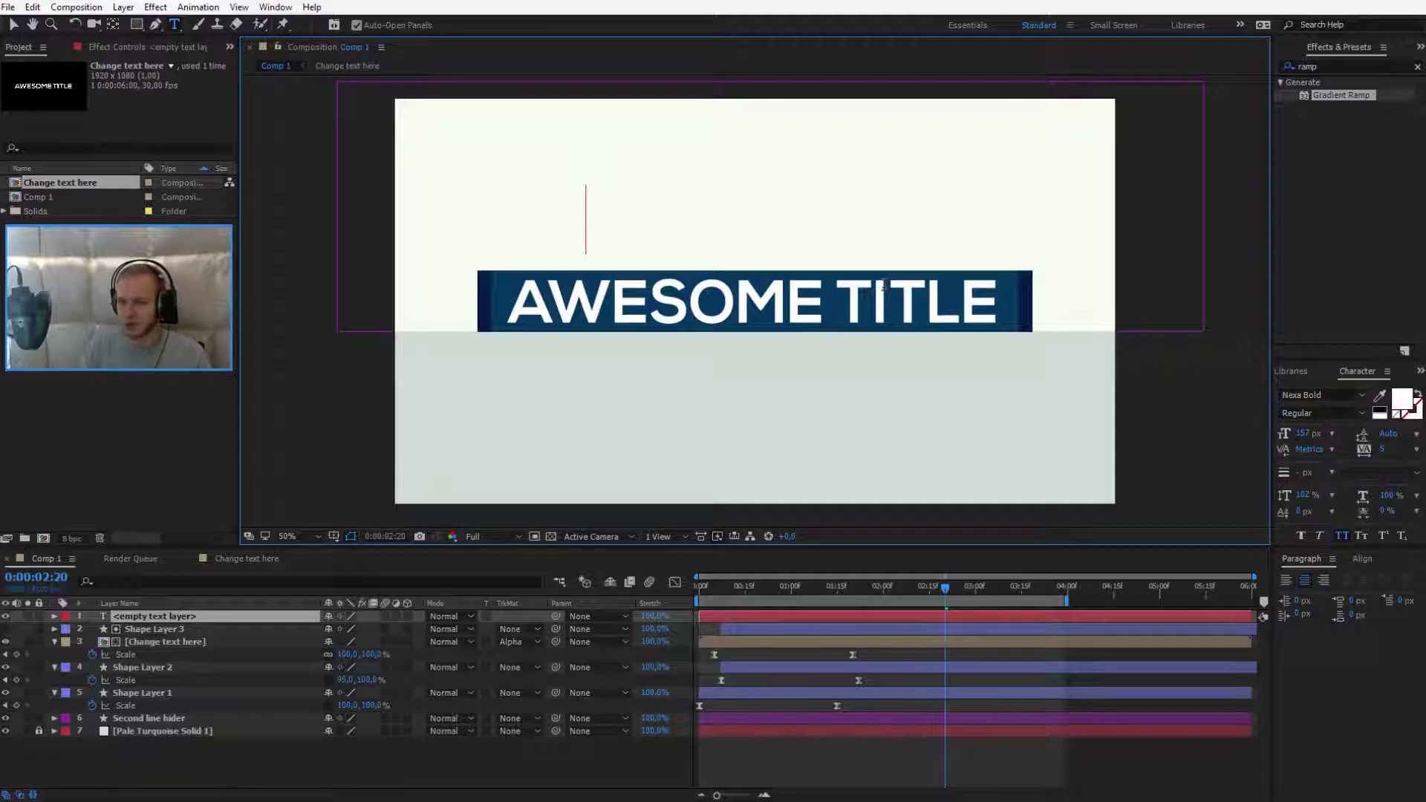
{"action": "key", "text": "ctrl+v"}
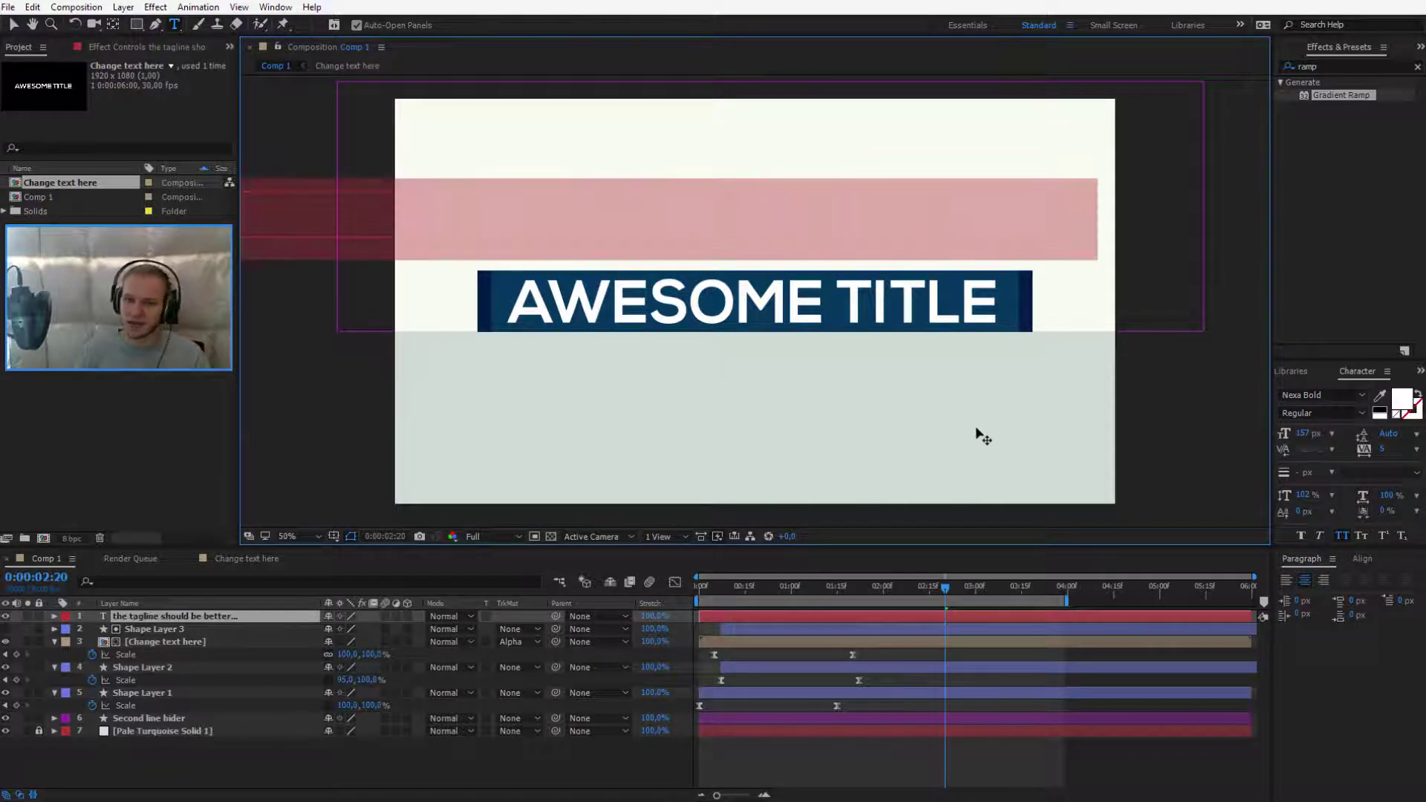
{"action": "left_click", "coordinate": [1303, 433]}
{"action": "type", "text": "57"}
{"action": "key", "text": "Return"}
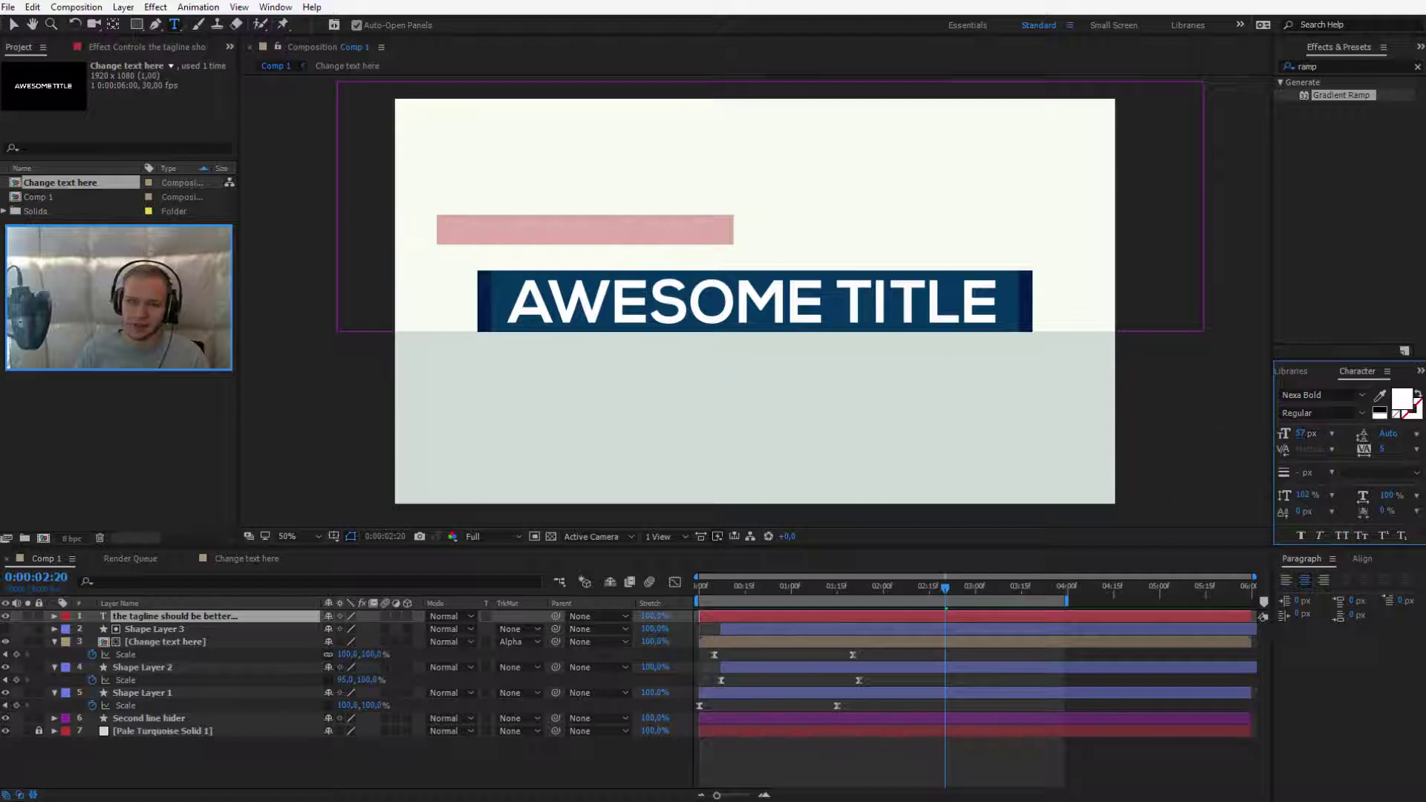
{"action": "left_click", "coordinate": [14, 24]}
{"action": "left_click_drag", "start_coordinate": [556, 232], "coordinate": [720, 404]}
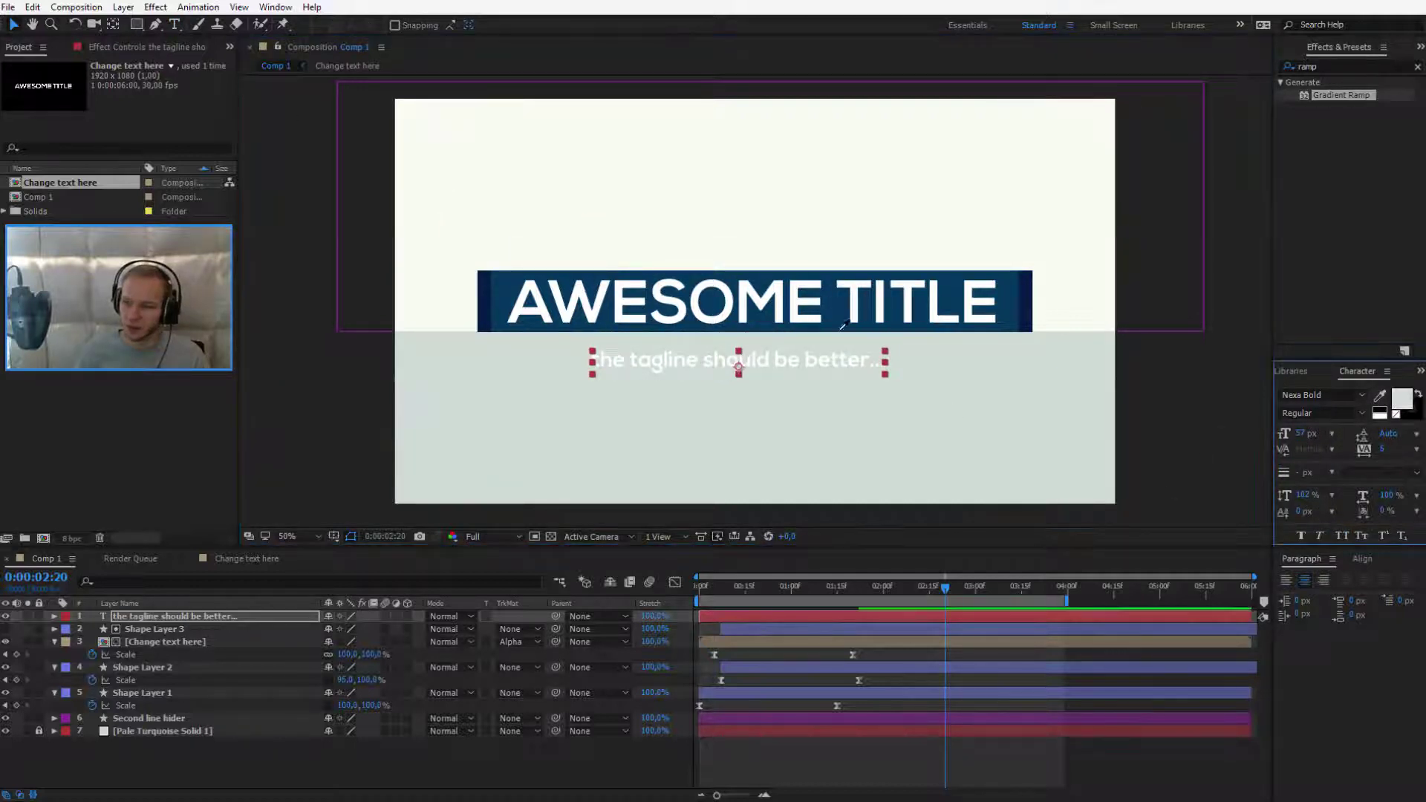
{"action": "left_click_drag", "start_coordinate": [786, 363], "coordinate": [802, 359]}
Switch the tagline to Nexa Rust Script L, enlarge it to 86 px, and realign it beneath the title
{"action": "left_click", "coordinate": [1315, 394]}
{"action": "key", "text": "Down"}
{"action": "key", "text": "Down"}
{"action": "key", "text": "Down"}
{"action": "key", "text": "Down"}
{"action": "key", "text": "Down"}
{"action": "key", "text": "Down"}
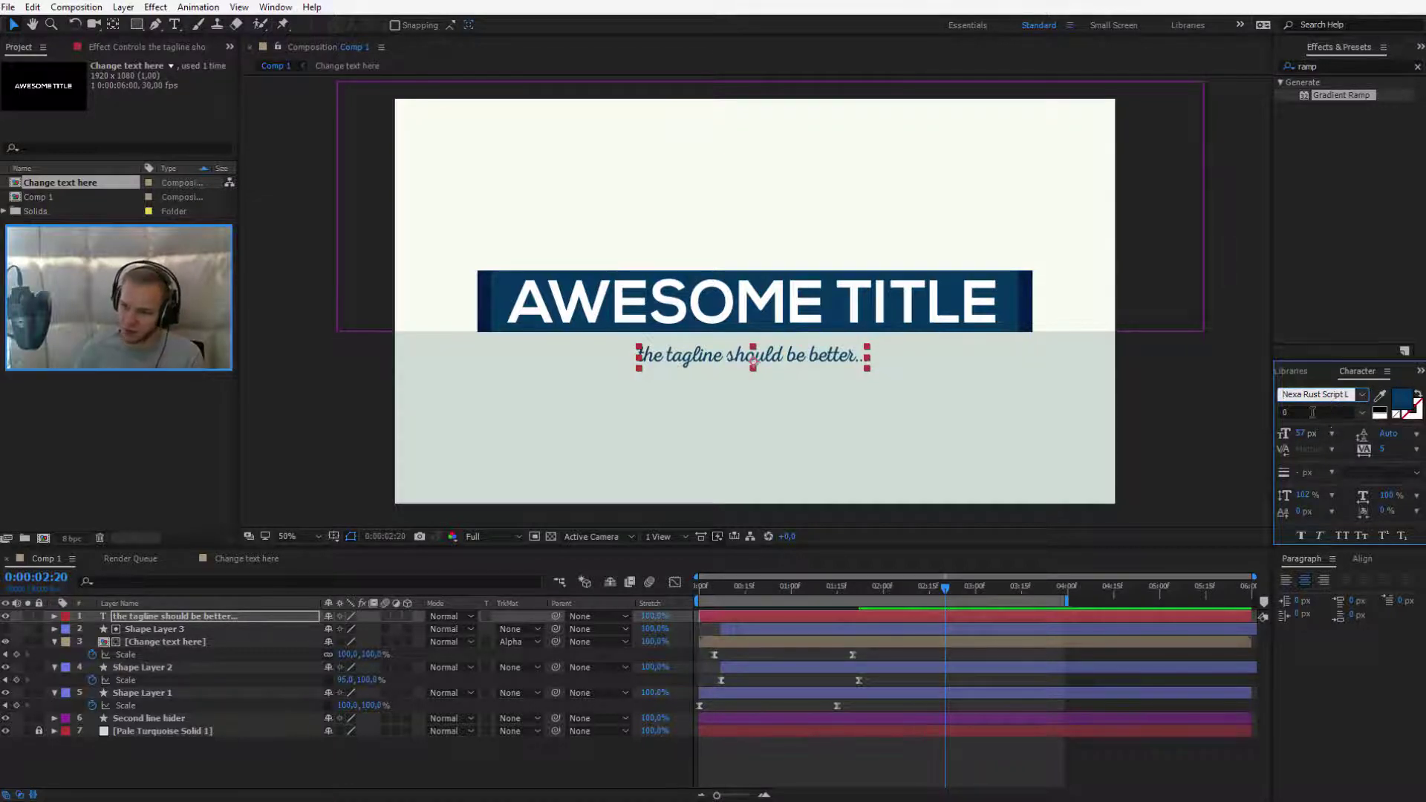
{"action": "left_click_drag", "start_coordinate": [1300, 433], "coordinate": [1328, 433]}
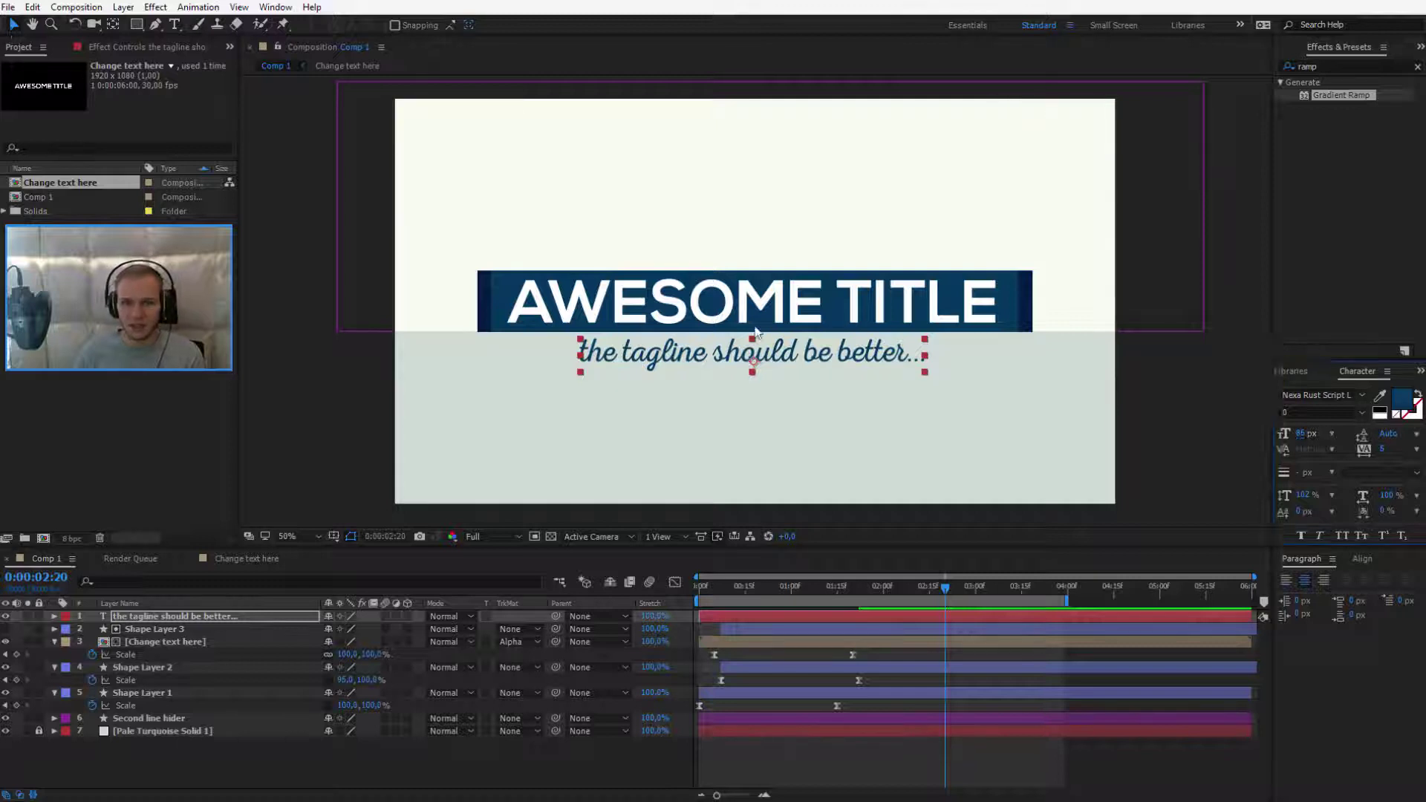
{"action": "left_click_drag", "start_coordinate": [742, 355], "coordinate": [751, 362]}
{"action": "key", "text": "Left"}
{"action": "key", "text": "Left"}
{"action": "key", "text": "Left"}
{"action": "key", "text": "Left"}
{"action": "key", "text": "Left"}
{"action": "key", "text": "Left"}
{"action": "key", "text": "Up"}
{"action": "key", "text": "Up"}
{"action": "key", "text": "Up"}
{"action": "key", "text": "Up"}
{"action": "key", "text": "Up"}
{"action": "key", "text": "Up"}
{"action": "left_click", "coordinate": [533, 759]}
Move the tagline layer below Second line hider, just above the background solid
{"action": "left_click", "coordinate": [172, 618]}
{"action": "left_click_drag", "start_coordinate": [178, 626], "coordinate": [187, 725]}
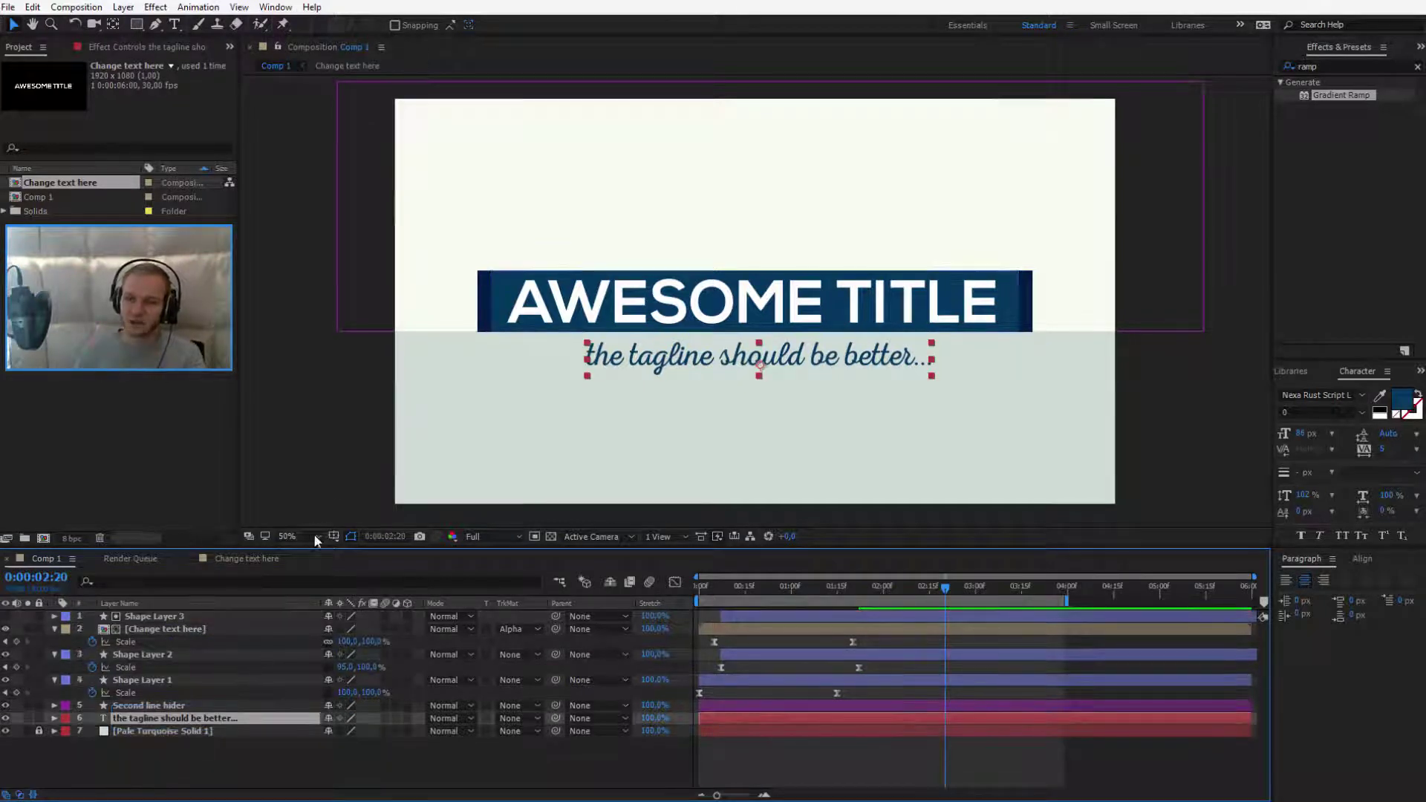
{"action": "left_click", "coordinate": [438, 165]}
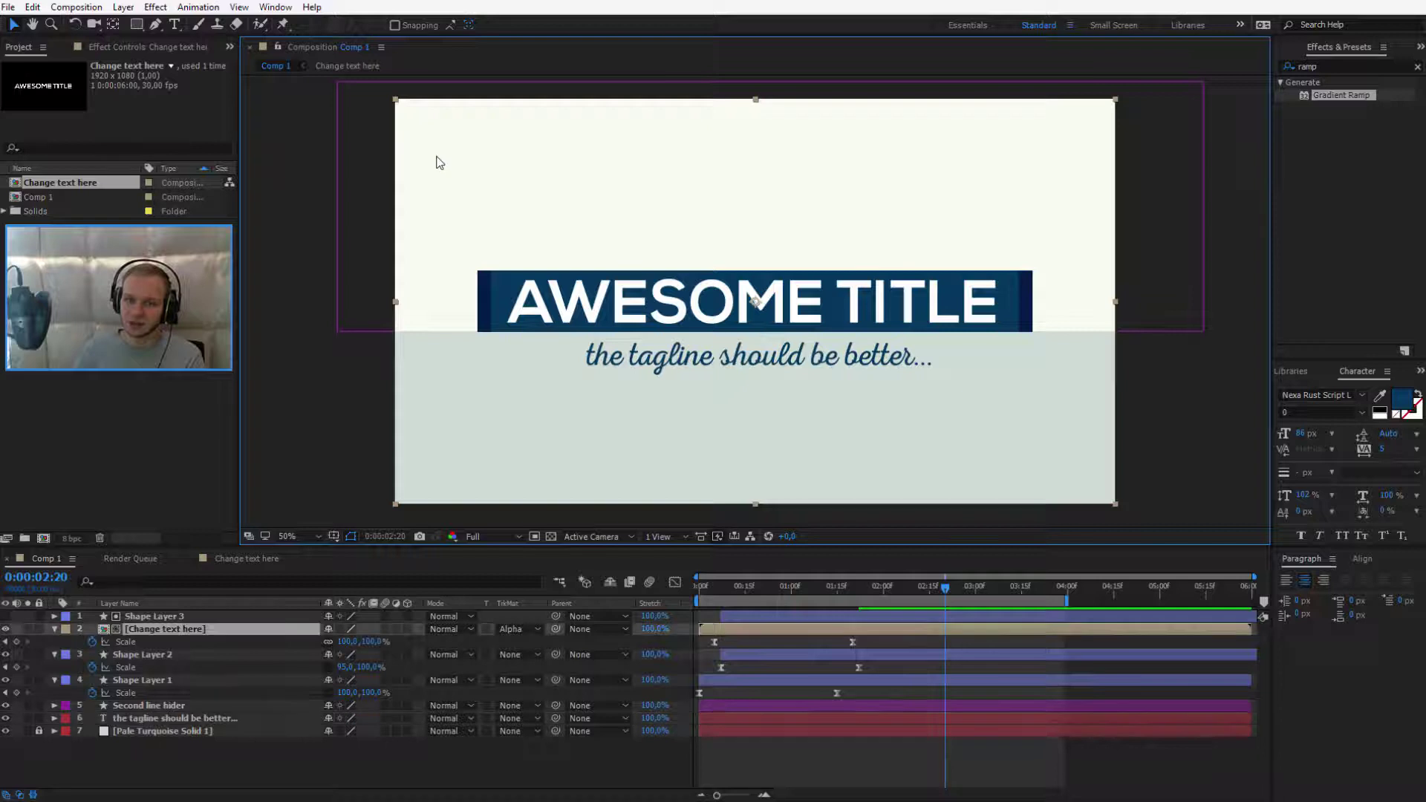
{"action": "left_click", "coordinate": [227, 751]}
{"action": "left_click", "coordinate": [211, 720]}
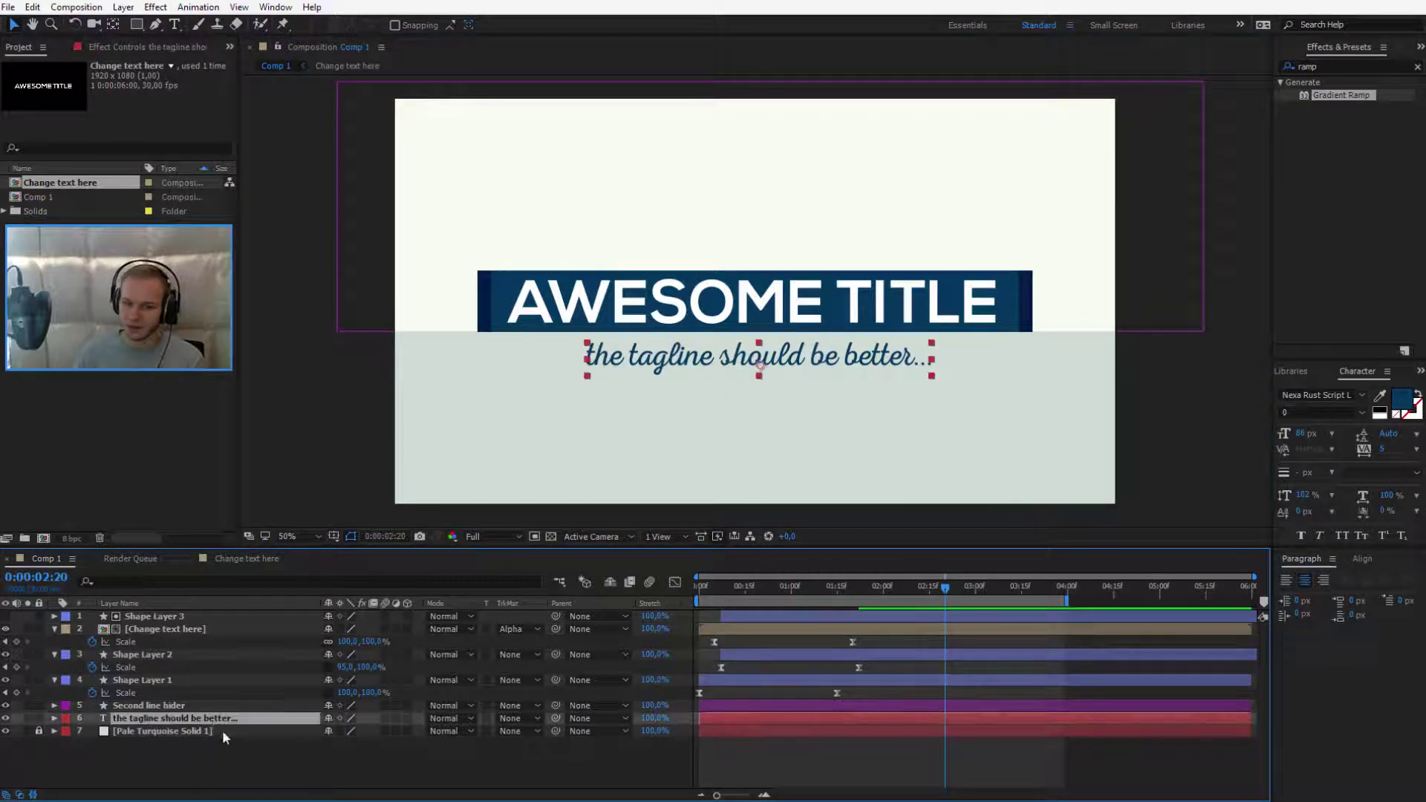
Set the tagline's Track Matte to Alpha Inverted Matte 'Second line hider' and verify the masking
{"action": "left_click", "coordinate": [521, 719]}
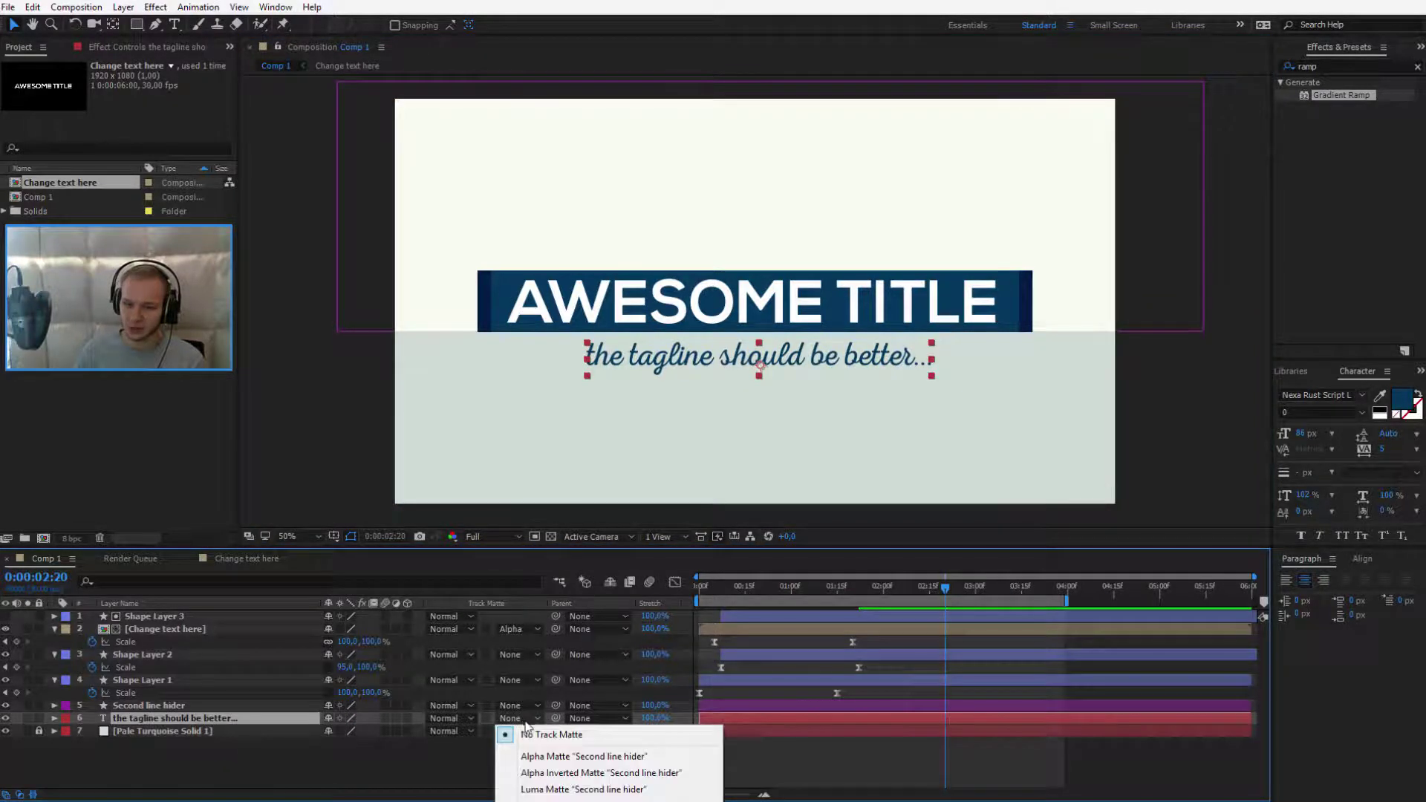
{"action": "left_click", "coordinate": [568, 773]}
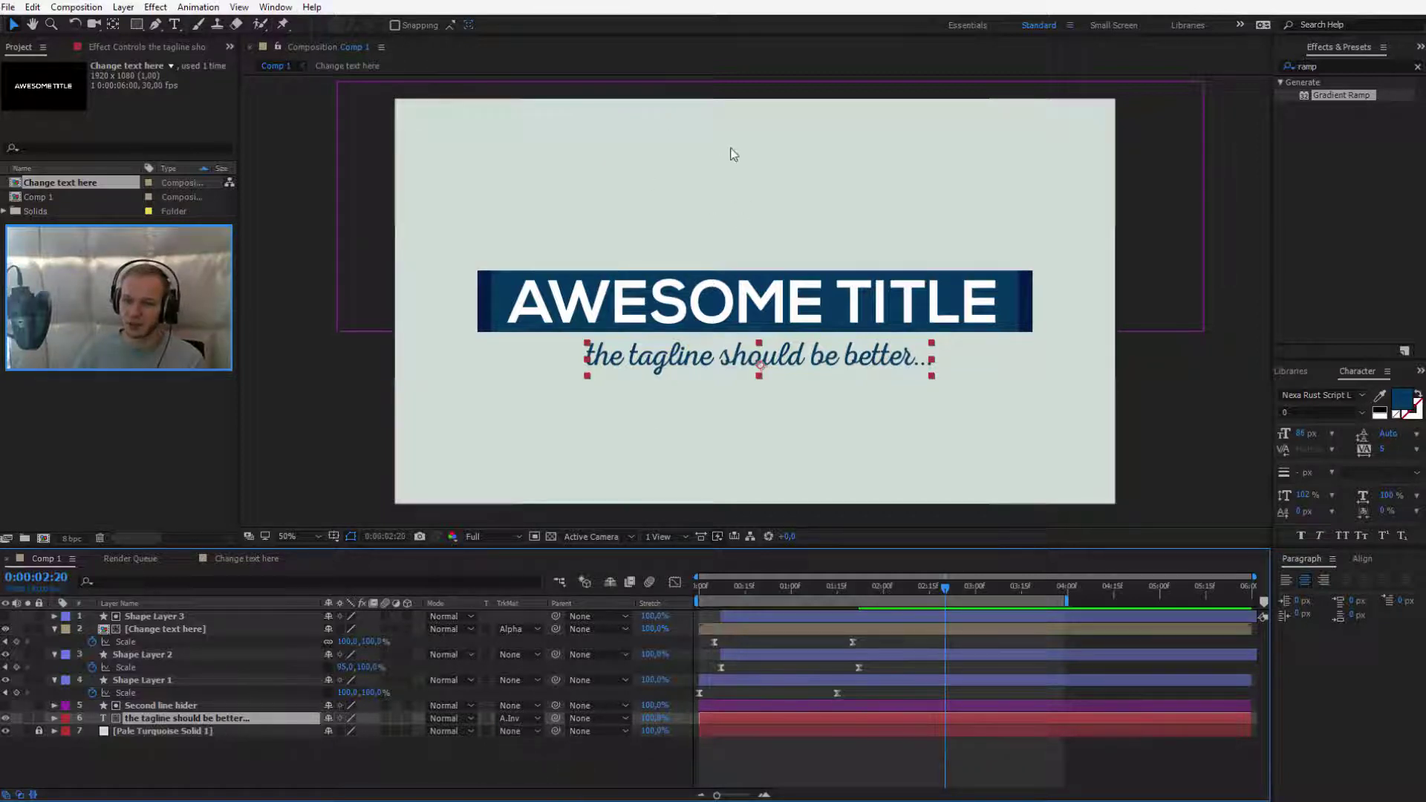
{"action": "left_click", "coordinate": [218, 760]}
{"action": "left_click", "coordinate": [174, 706]}
{"action": "left_click", "coordinate": [6, 707]}
{"action": "left_click", "coordinate": [6, 707]}
{"action": "left_click", "coordinate": [6, 707]}
{"action": "left_click", "coordinate": [6, 707]}
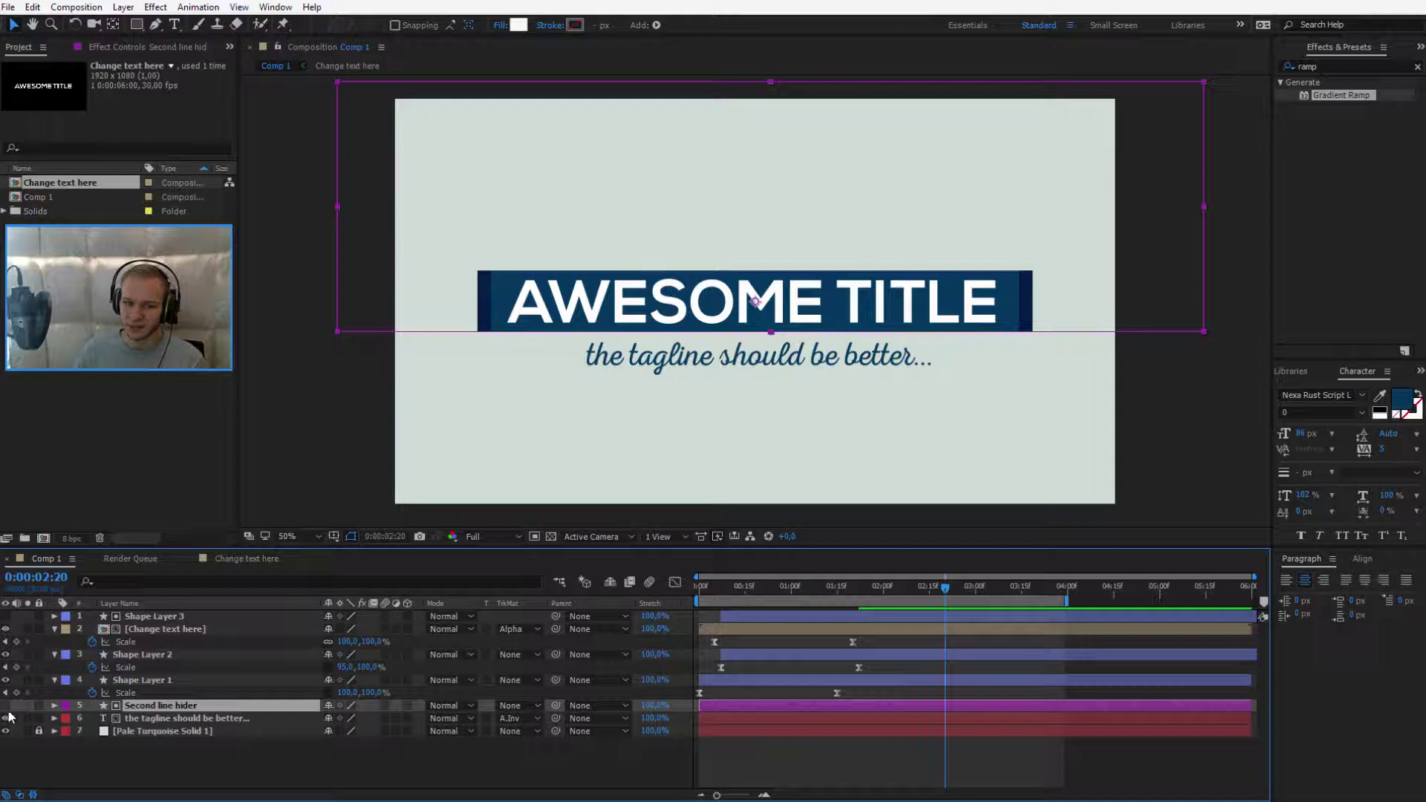
{"action": "left_click", "coordinate": [184, 720]}
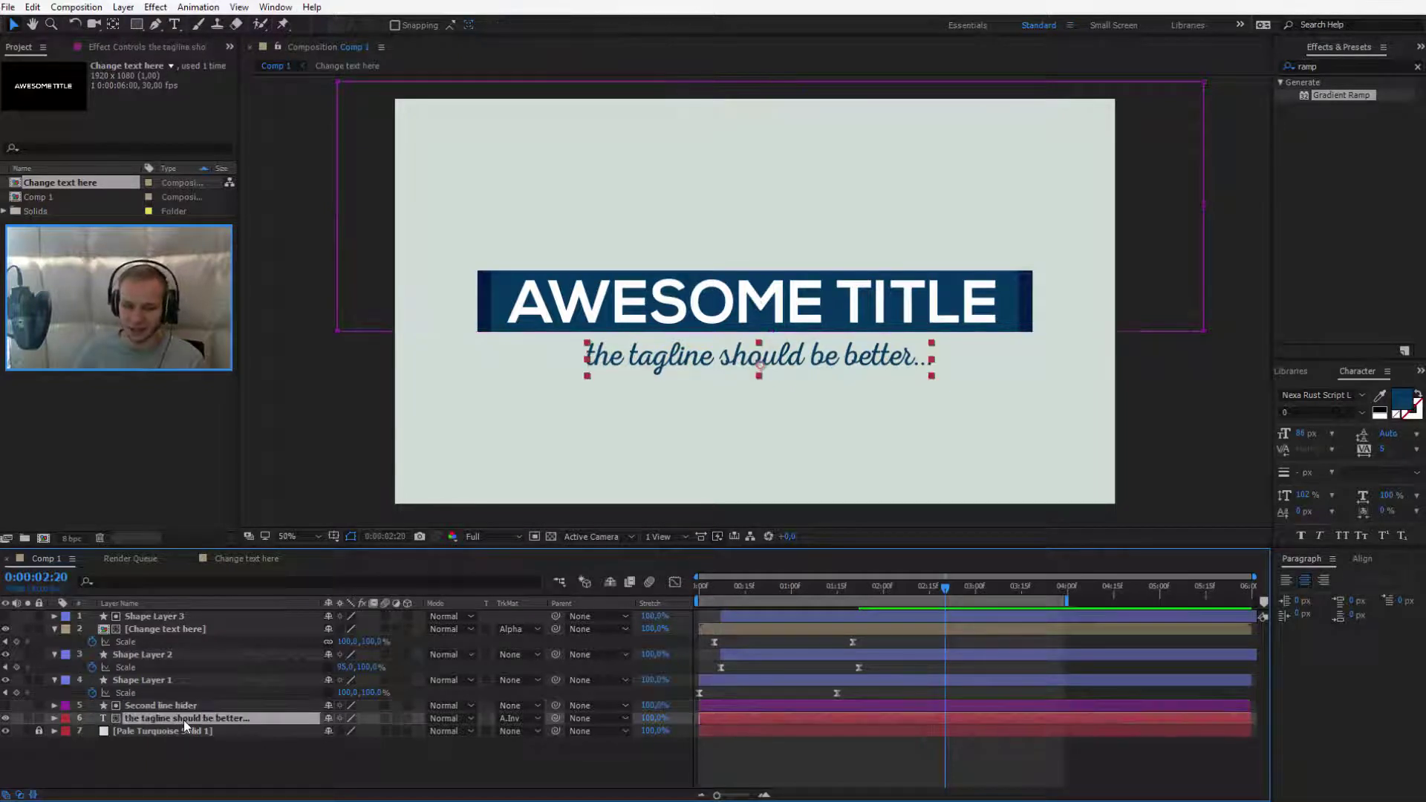
Add a starting Position keyframe with the tagline hidden behind the title bar at 974,363
{"action": "key", "text": "p"}
{"action": "left_click_drag", "start_coordinate": [879, 593], "coordinate": [751, 591]}
{"action": "left_click", "coordinate": [92, 732]}
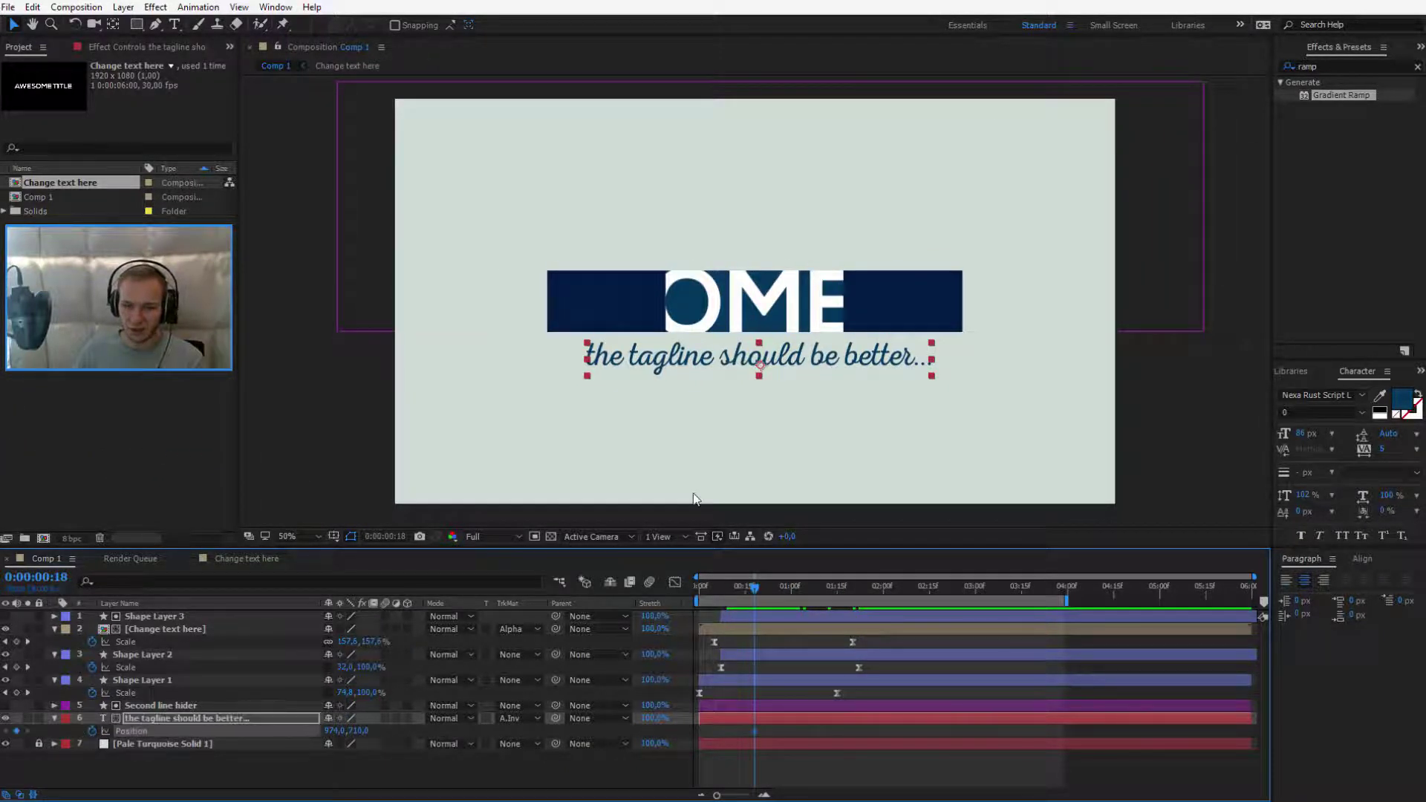
{"action": "key", "text": "equal"}
{"action": "left_click_drag", "start_coordinate": [361, 733], "coordinate": [146, 700]}
At 1:21, move the tagline down to 974,701 beneath the title for the end keyframe
{"action": "left_click_drag", "start_coordinate": [763, 591], "coordinate": [885, 596]}
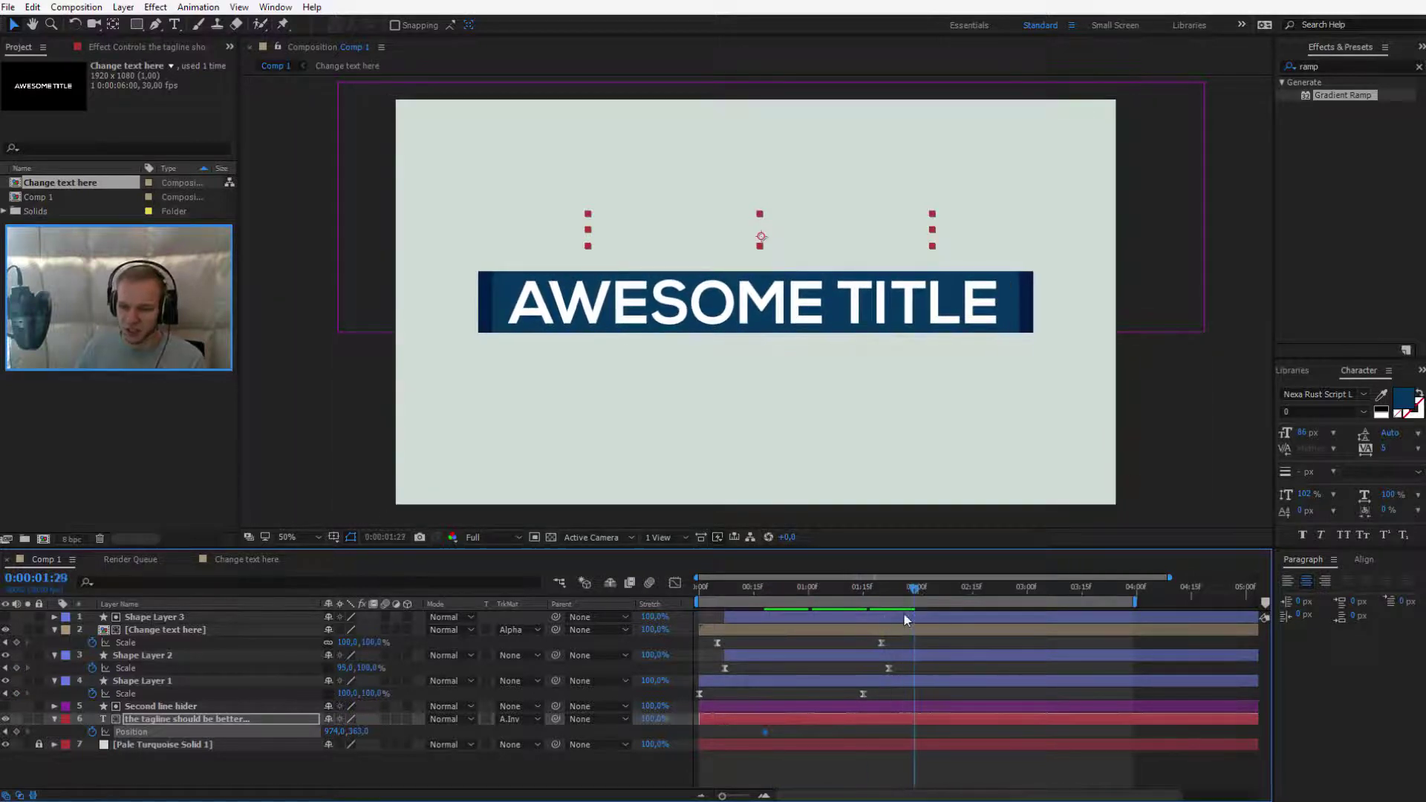
{"action": "left_click_drag", "start_coordinate": [761, 237], "coordinate": [761, 253]}
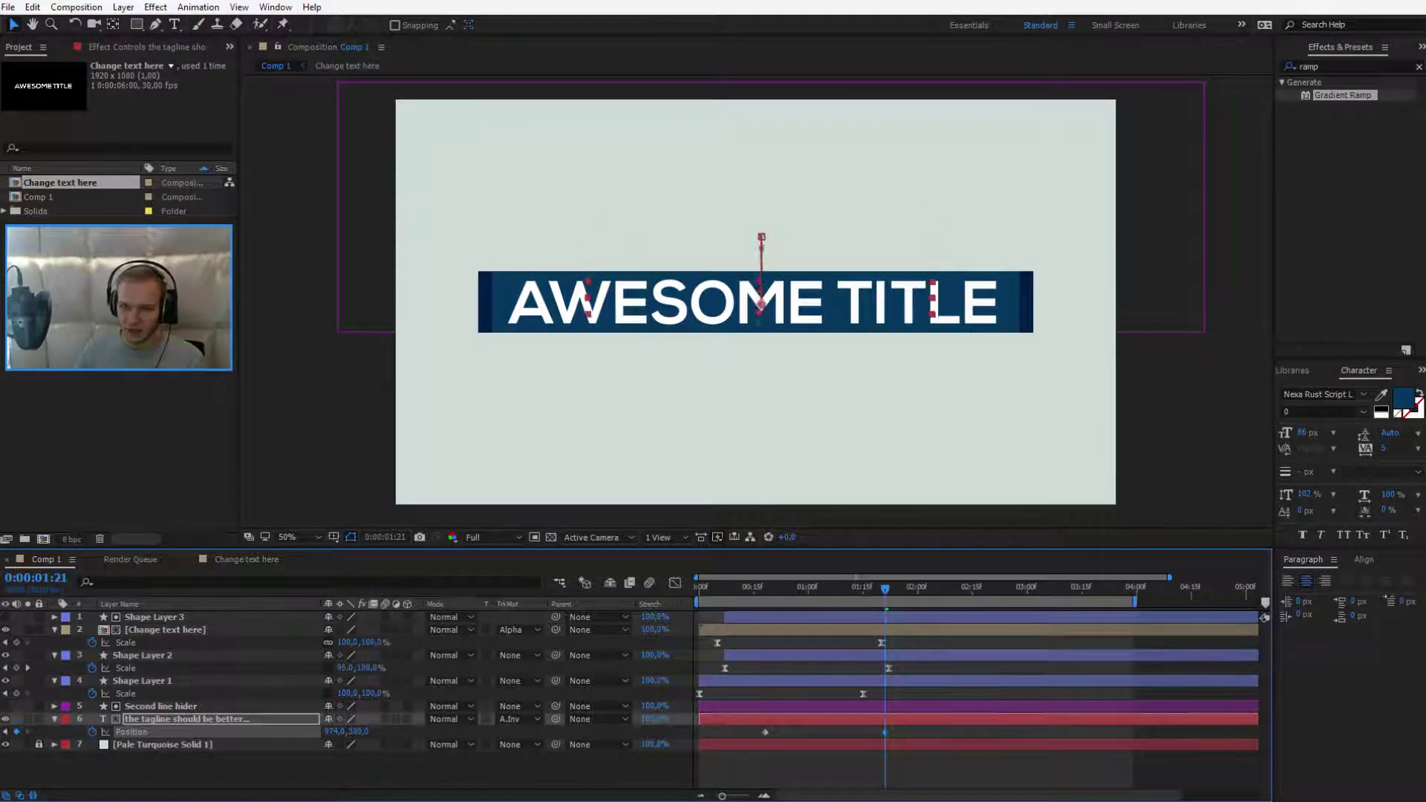
{"action": "left_click_drag", "start_coordinate": [761, 305], "coordinate": [761, 363]}
Apply Easy Ease to both tagline Position keyframes and shape the speed curve in the Graph Editor
{"action": "left_click", "coordinate": [925, 733]}
{"action": "left_click_drag", "start_coordinate": [926, 733], "coordinate": [735, 743]}
{"action": "right_click", "coordinate": [763, 729]}
{"action": "mouse_move", "coordinate": [799, 719]}
{"action": "left_click", "coordinate": [980, 619]}
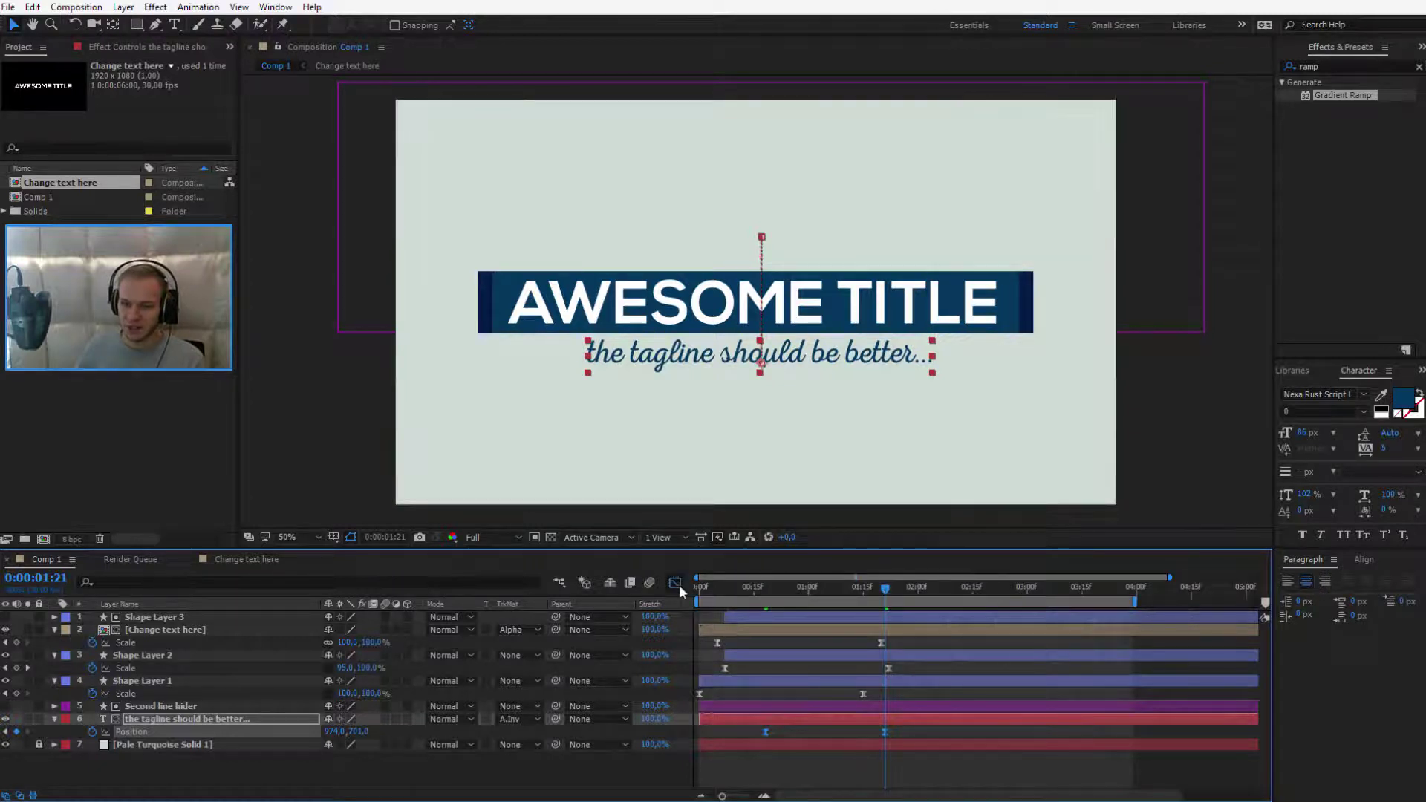
{"action": "left_click", "coordinate": [675, 583]}
{"action": "left_click_drag", "start_coordinate": [982, 702], "coordinate": [832, 752]}
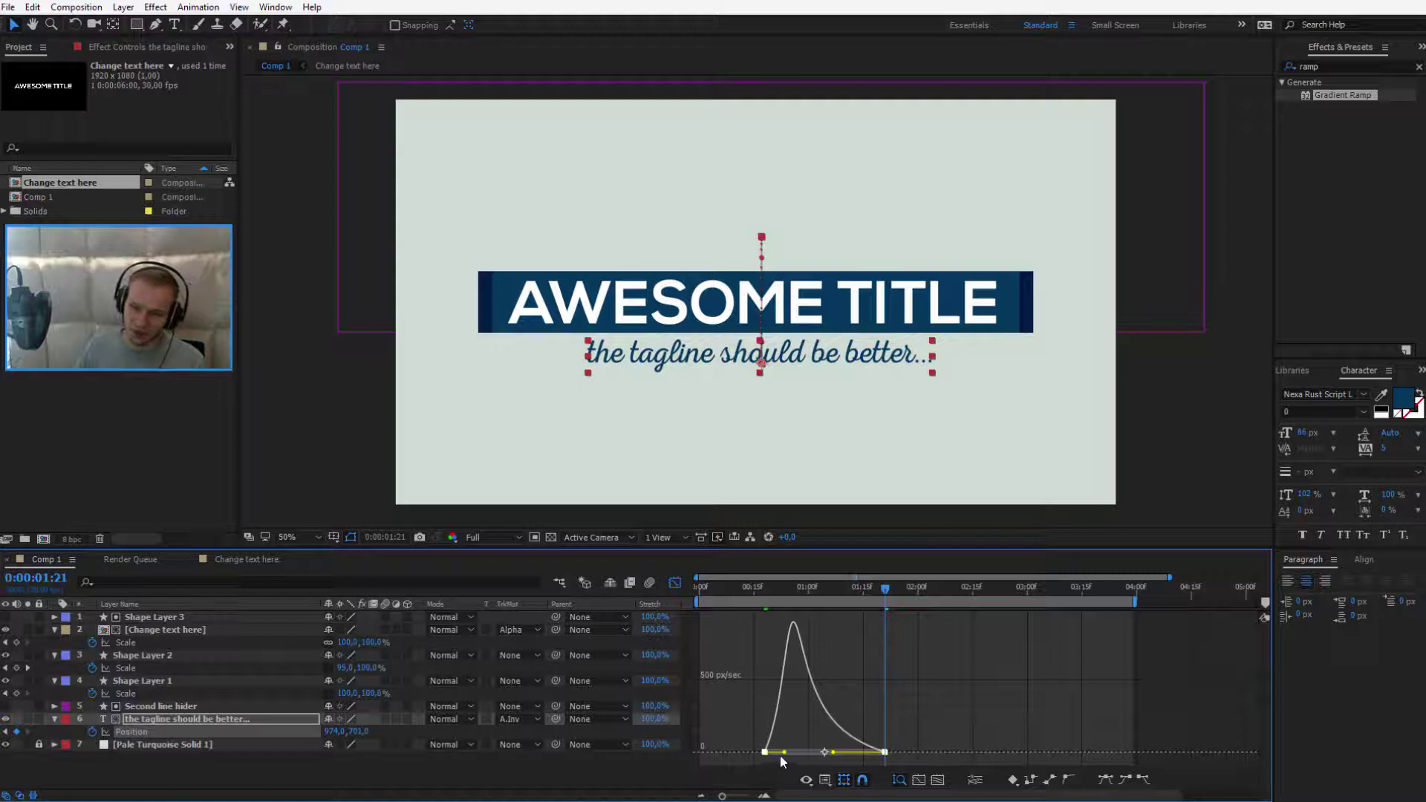
{"action": "left_click_drag", "start_coordinate": [751, 591], "coordinate": [842, 603]}
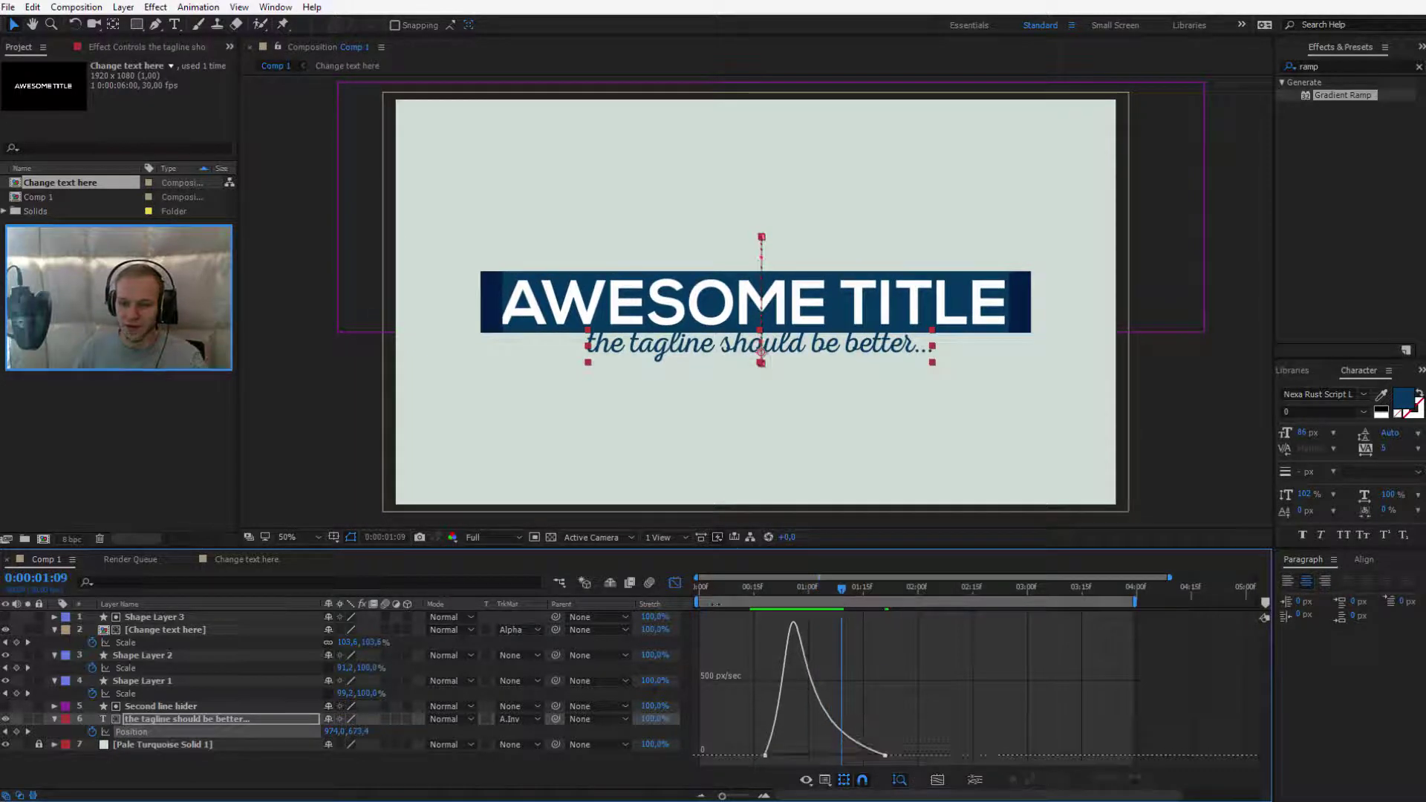
{"action": "left_click", "coordinate": [675, 584]}
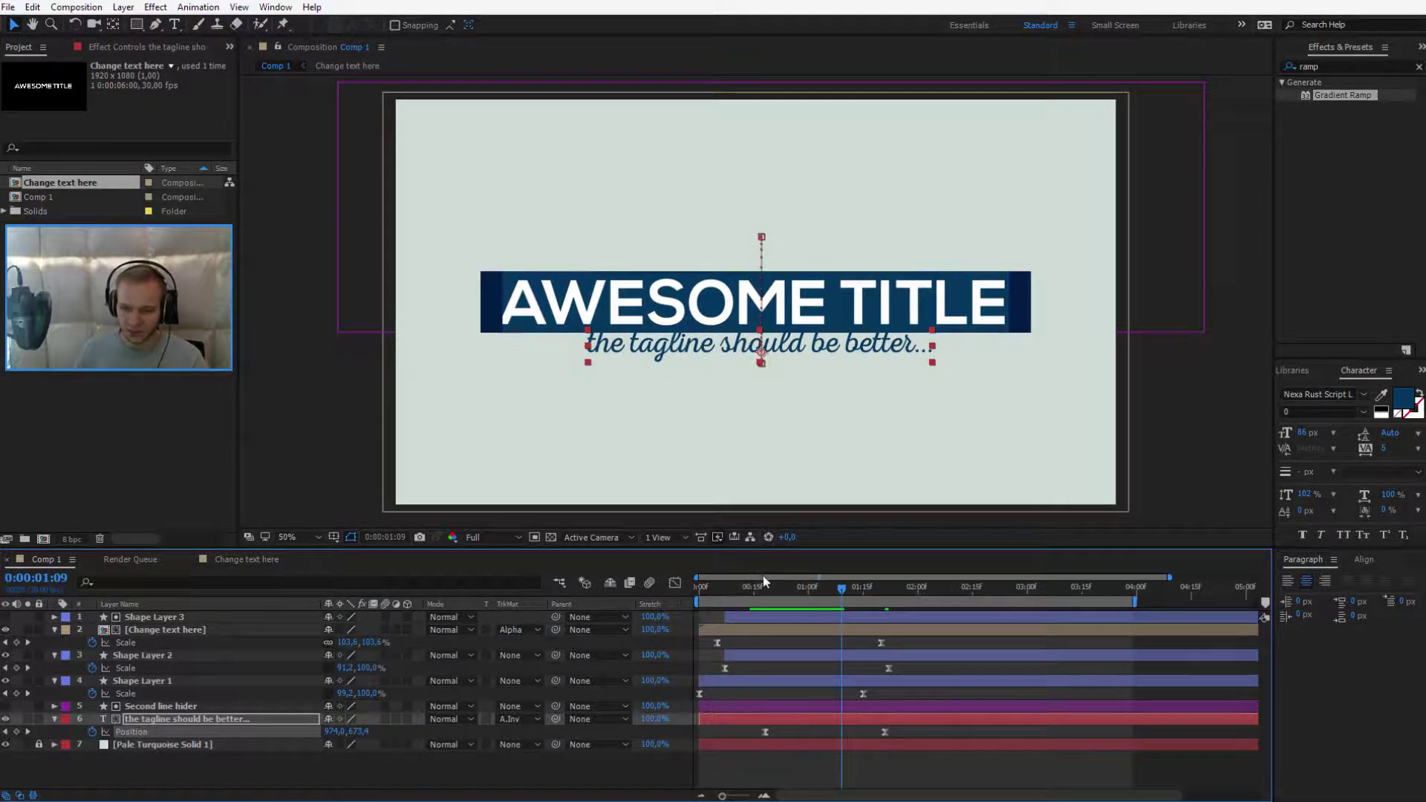
Preview the comp, then shift the tagline's animation later and move its second keyframe later
{"action": "key", "text": "Home"}
{"action": "left_click", "coordinate": [626, 775]}
{"action": "key", "text": "space"}
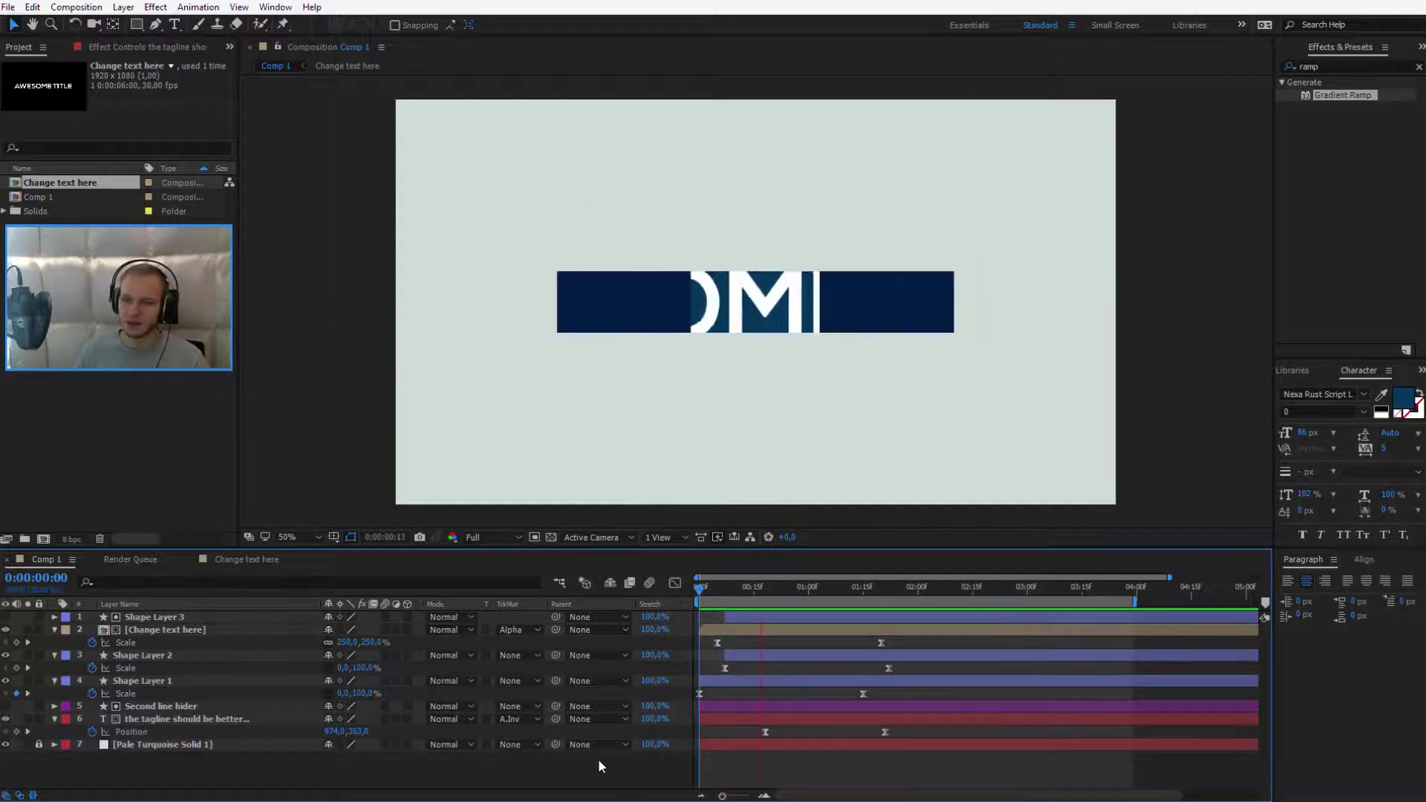
{"action": "left_click", "coordinate": [781, 716]}
{"action": "left_click_drag", "start_coordinate": [782, 716], "coordinate": [845, 718]}
{"action": "left_click_drag", "start_coordinate": [946, 732], "coordinate": [987, 730]}
Nudge the tagline's animation earlier in steps, replaying previews to judge the timing
{"action": "key", "text": "F2"}
{"action": "key", "text": "Home"}
{"action": "key", "text": "space"}
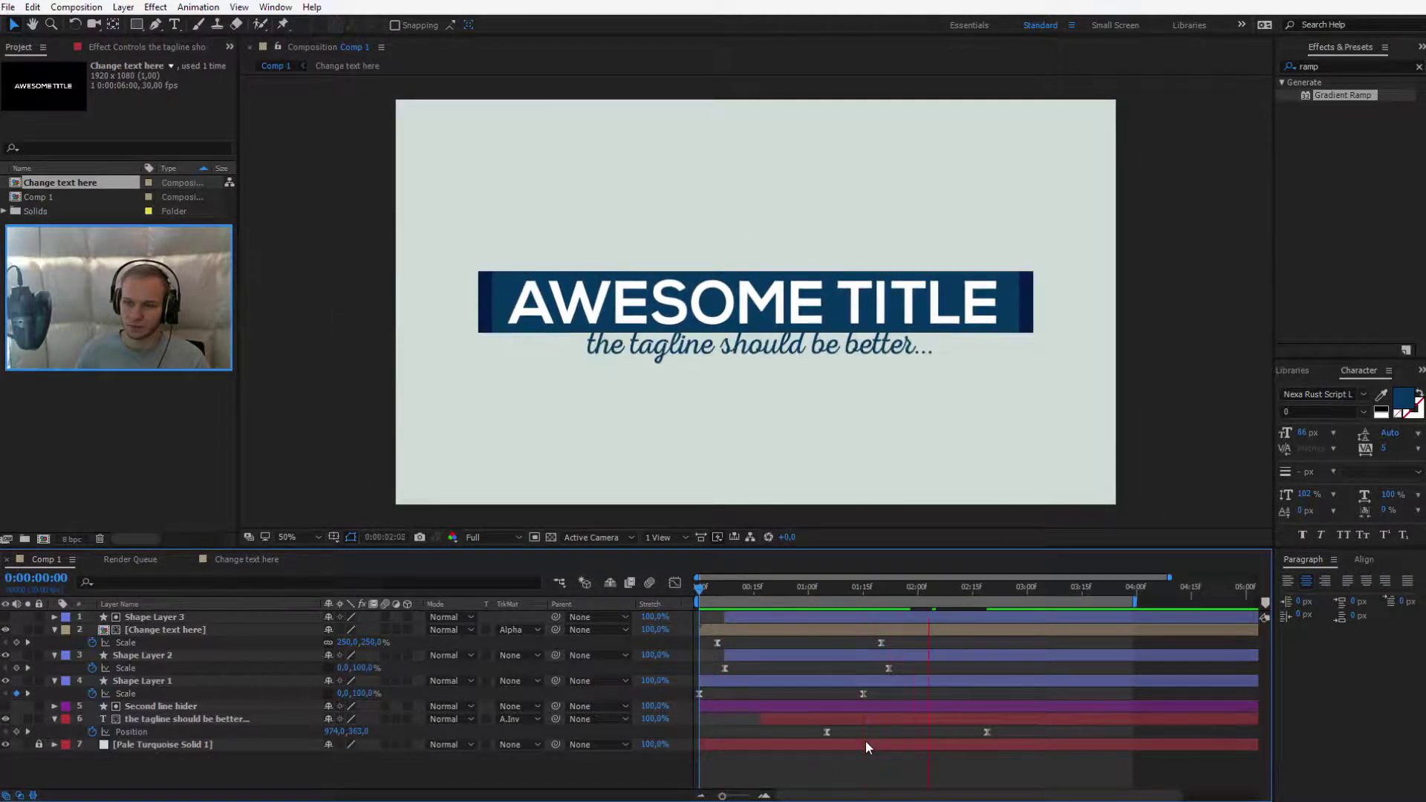
{"action": "left_click", "coordinate": [898, 715]}
{"action": "left_click_drag", "start_coordinate": [897, 715], "coordinate": [814, 733]}
{"action": "key", "text": "F2"}
{"action": "key", "text": "space"}
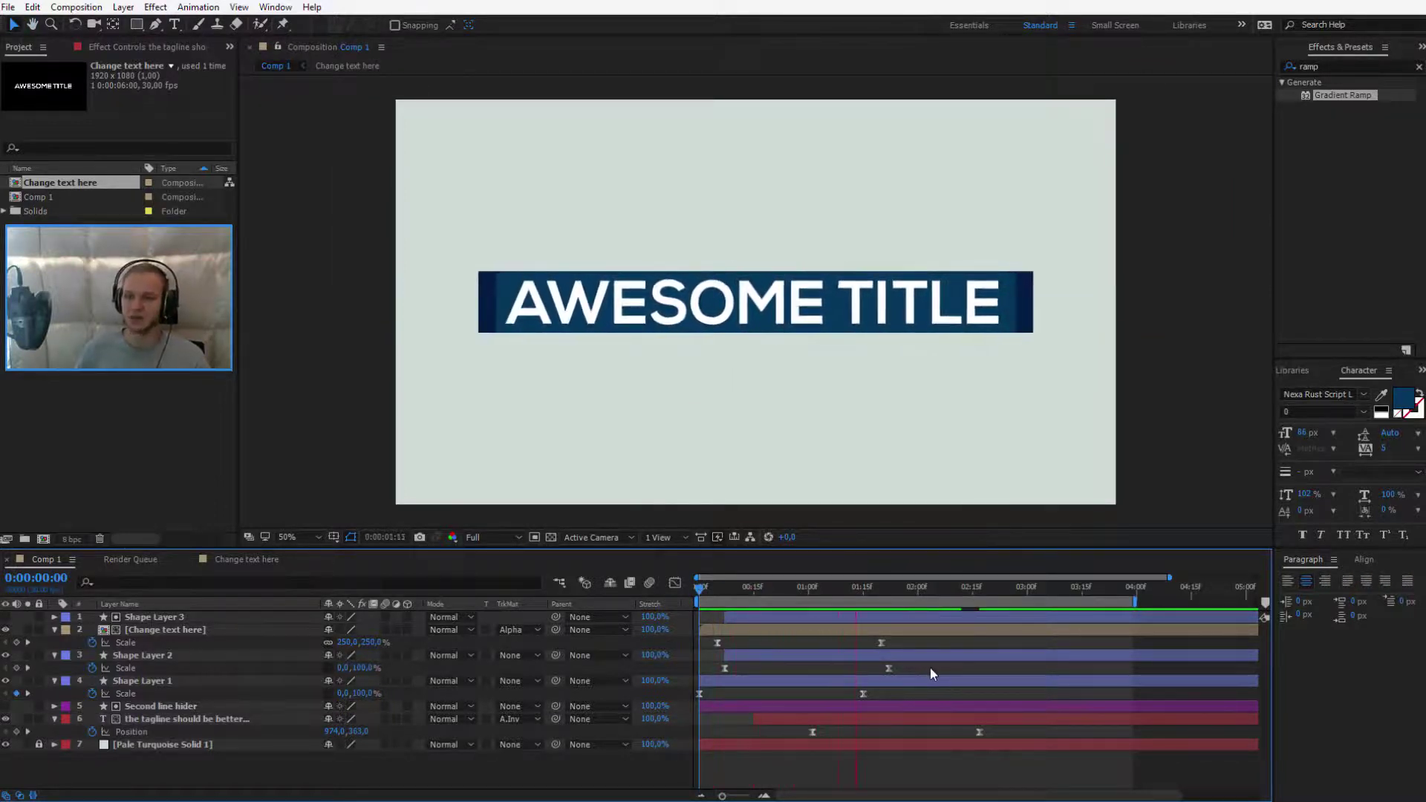
{"action": "left_click_drag", "start_coordinate": [905, 719], "coordinate": [883, 718]}
{"action": "key", "text": "space"}
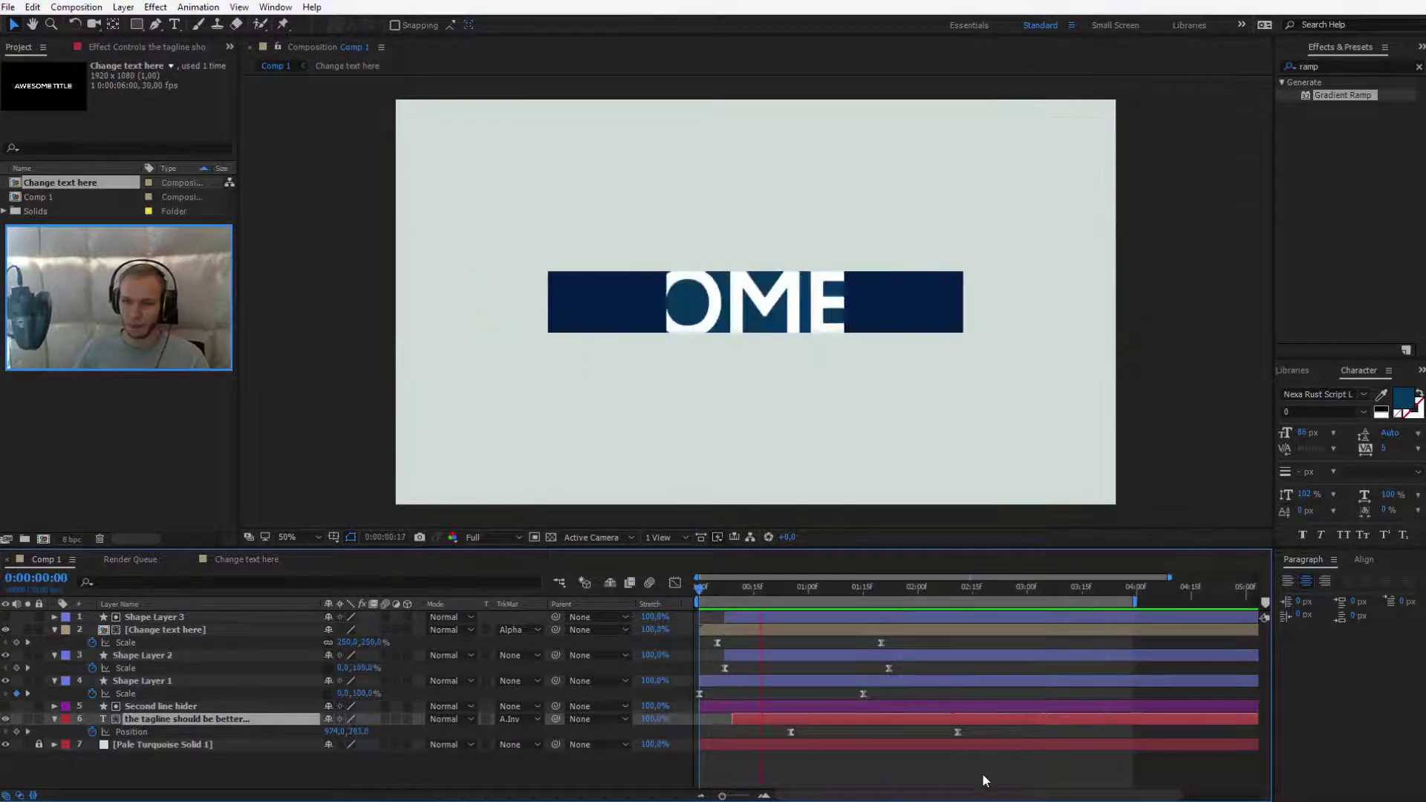
{"action": "key", "text": "space"}
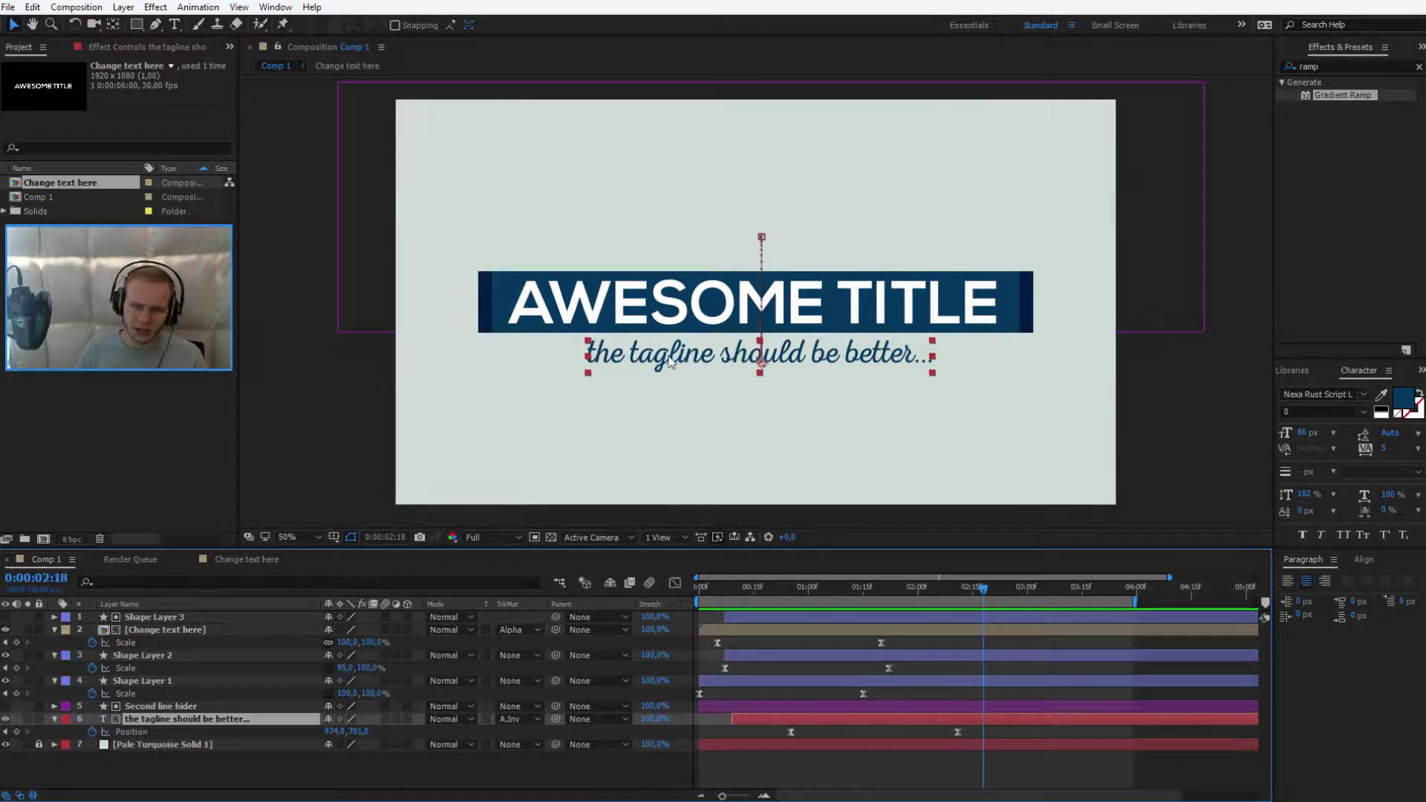
{"action": "key", "text": "space"}
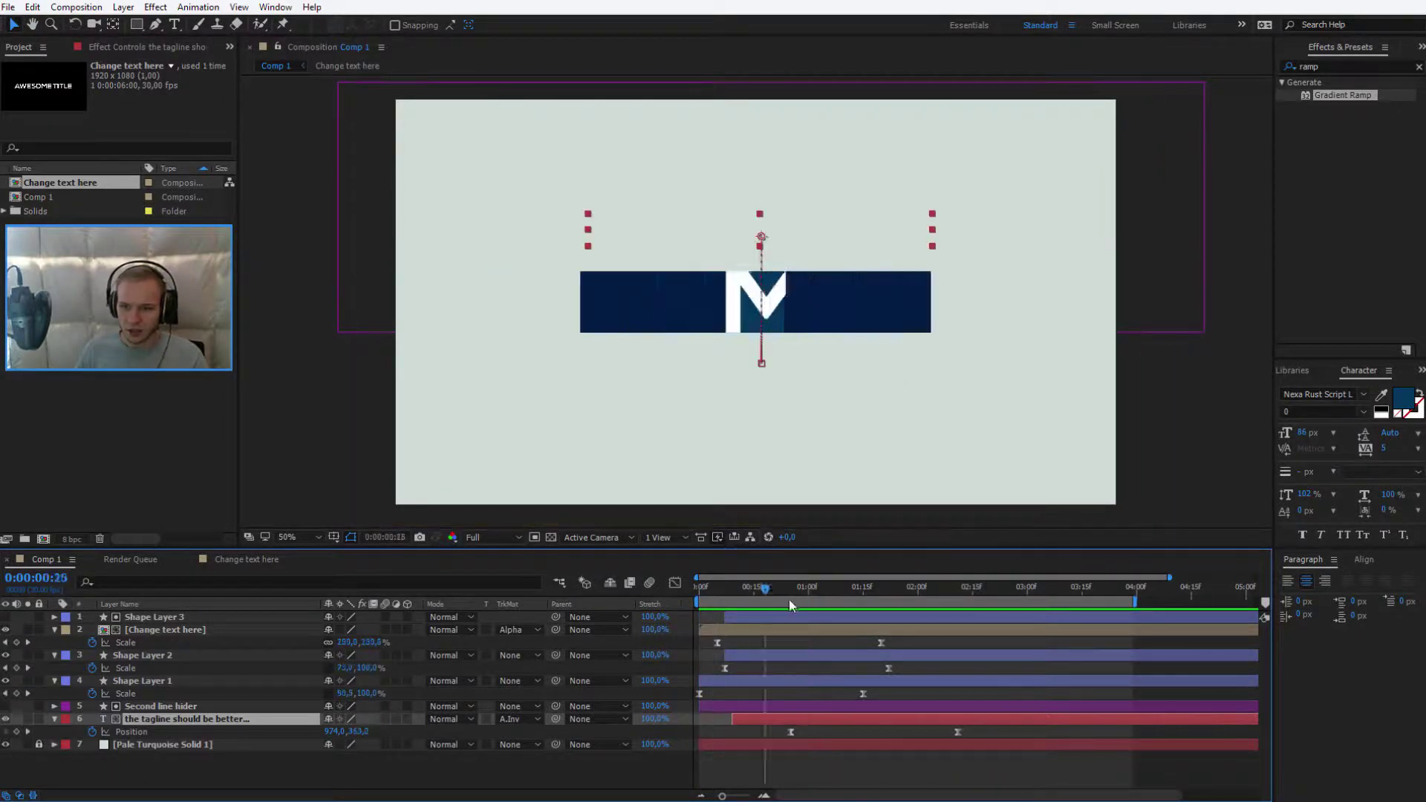
Shift the tagline's Position keyframes about four frames earlier and confirm the timing in a preview
{"action": "left_click_drag", "start_coordinate": [891, 719], "coordinate": [937, 735]}
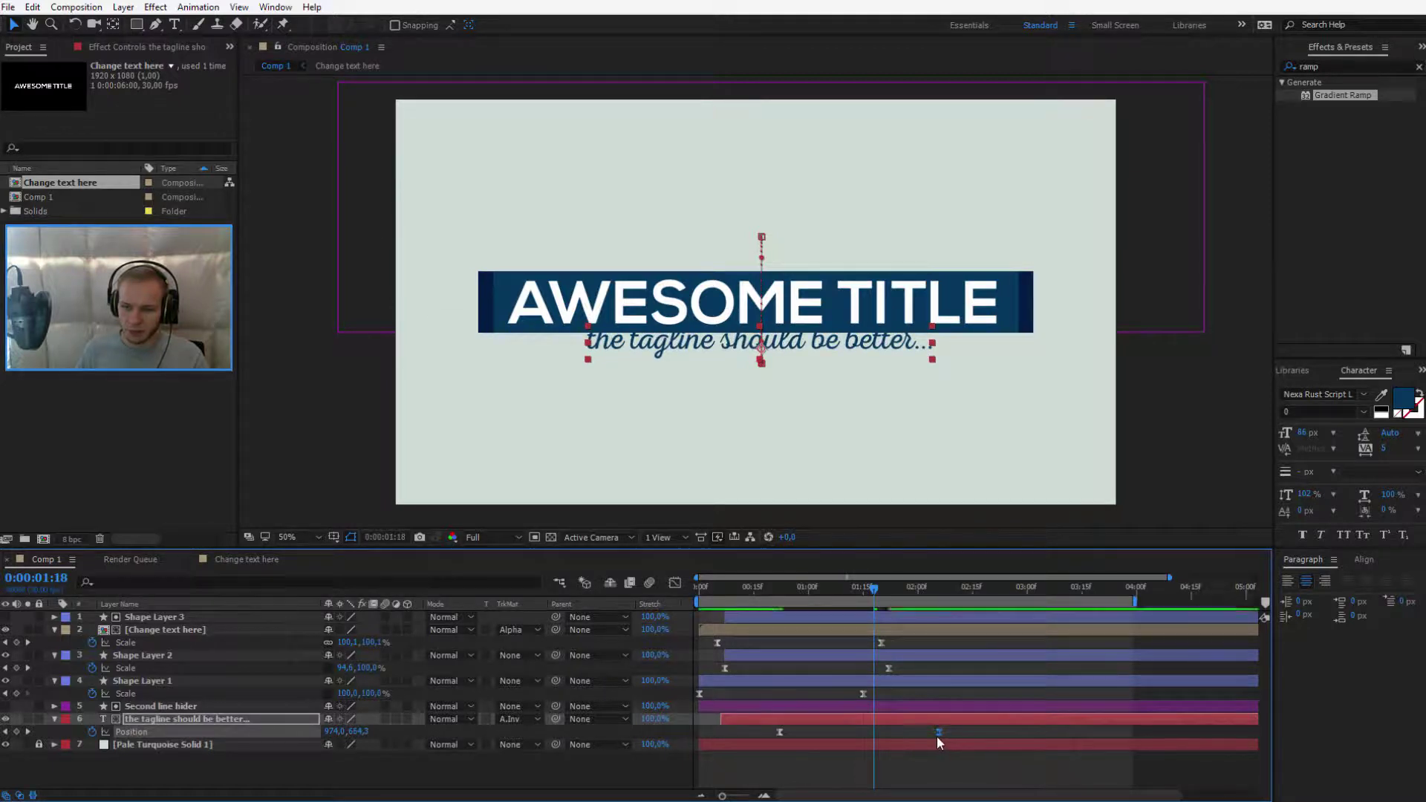
{"action": "left_click", "coordinate": [780, 732]}
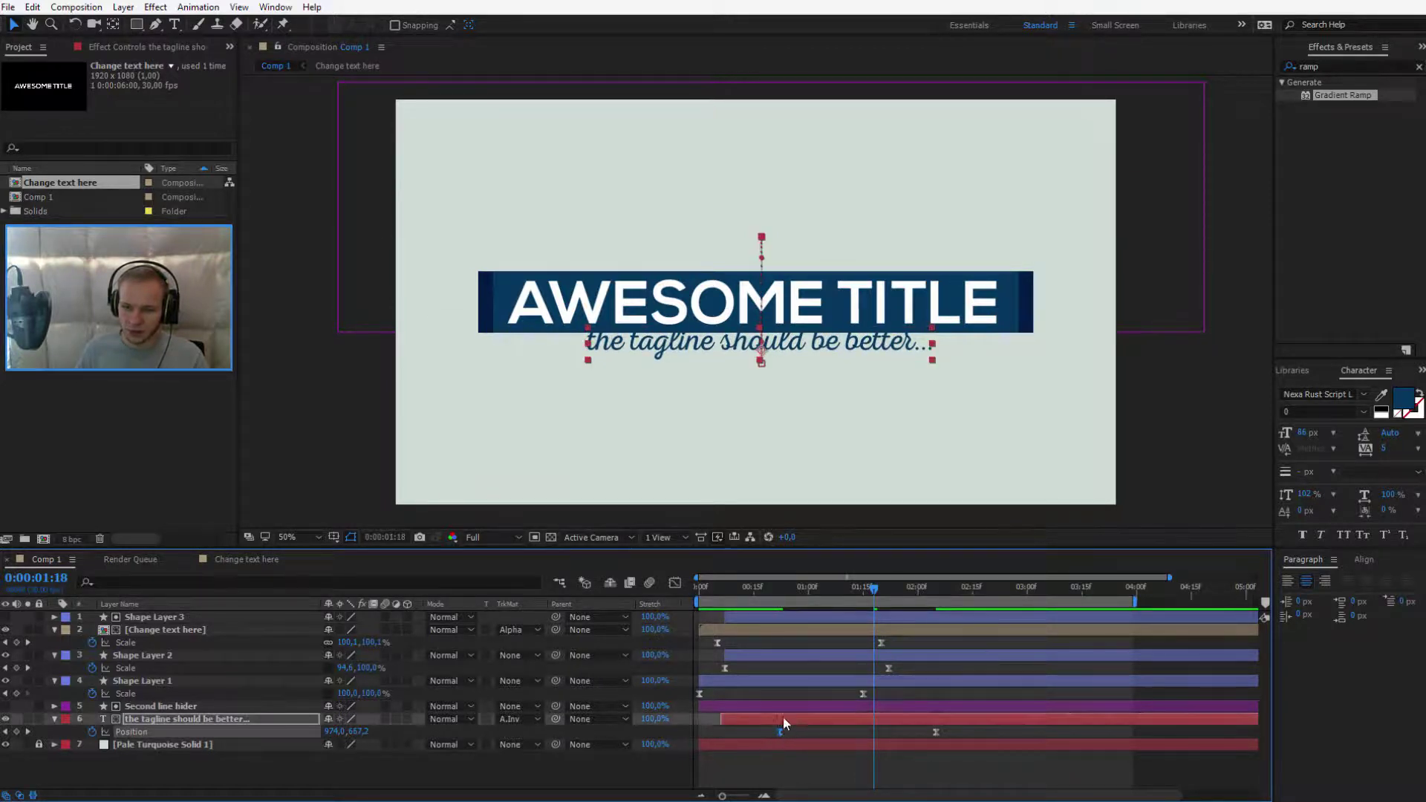
{"action": "mouse_move", "coordinate": [783, 716]}
{"action": "left_mouse_down"}
{"action": "mouse_move", "coordinate": [761, 718]}
{"action": "mouse_move", "coordinate": [811, 716]}
{"action": "left_mouse_up"}
{"action": "key", "text": "Home"}
{"action": "key", "text": "space"}
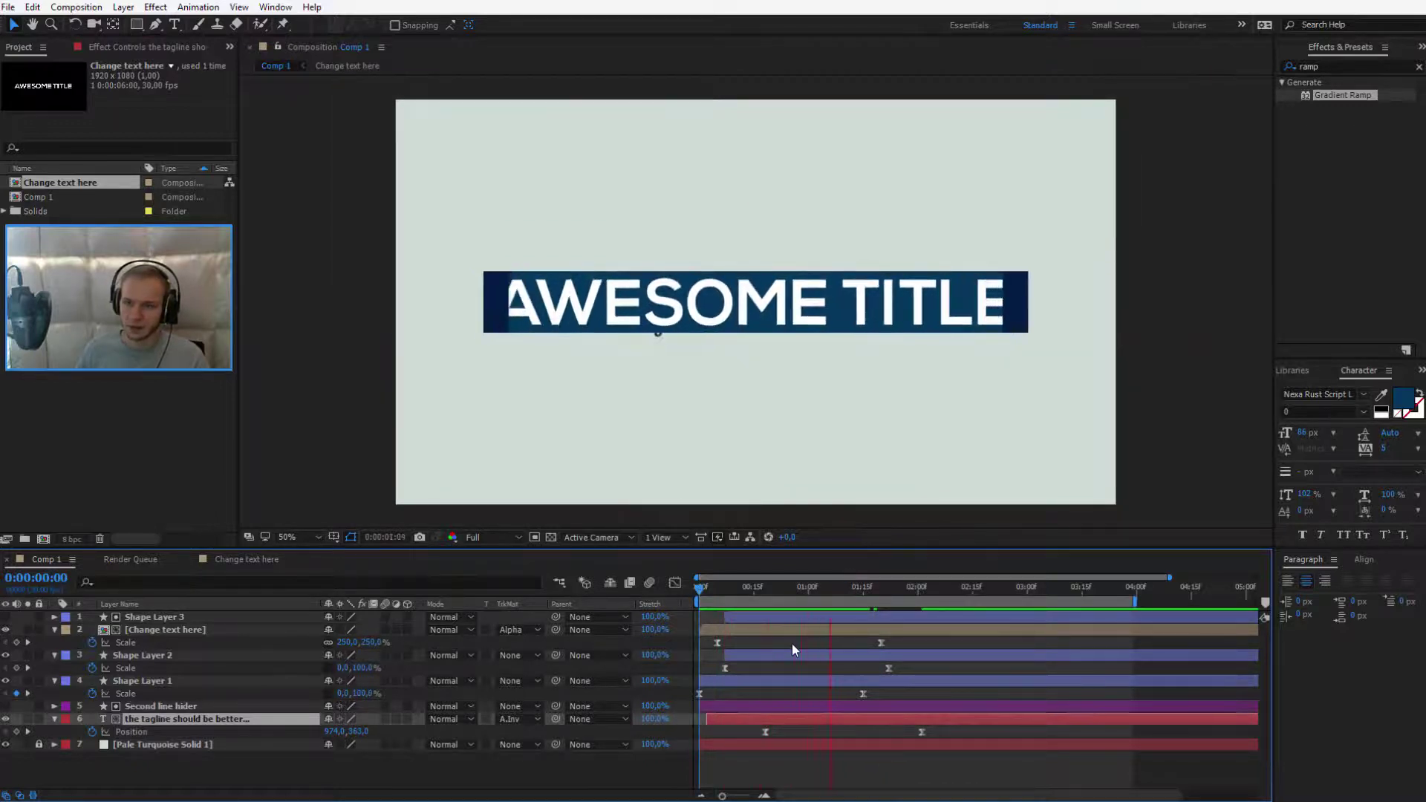
{"action": "key", "text": "space"}
{"action": "left_click", "coordinate": [794, 760]}
{"action": "left_click", "coordinate": [796, 719]}
Try several fonts on the tagline, including Ostrich Sans and a thin light style
{"action": "left_click", "coordinate": [1334, 394]}
{"action": "key", "text": "Down"}
{"action": "key", "text": "Down"}
{"action": "key", "text": "Down"}
{"action": "key", "text": "Down"}
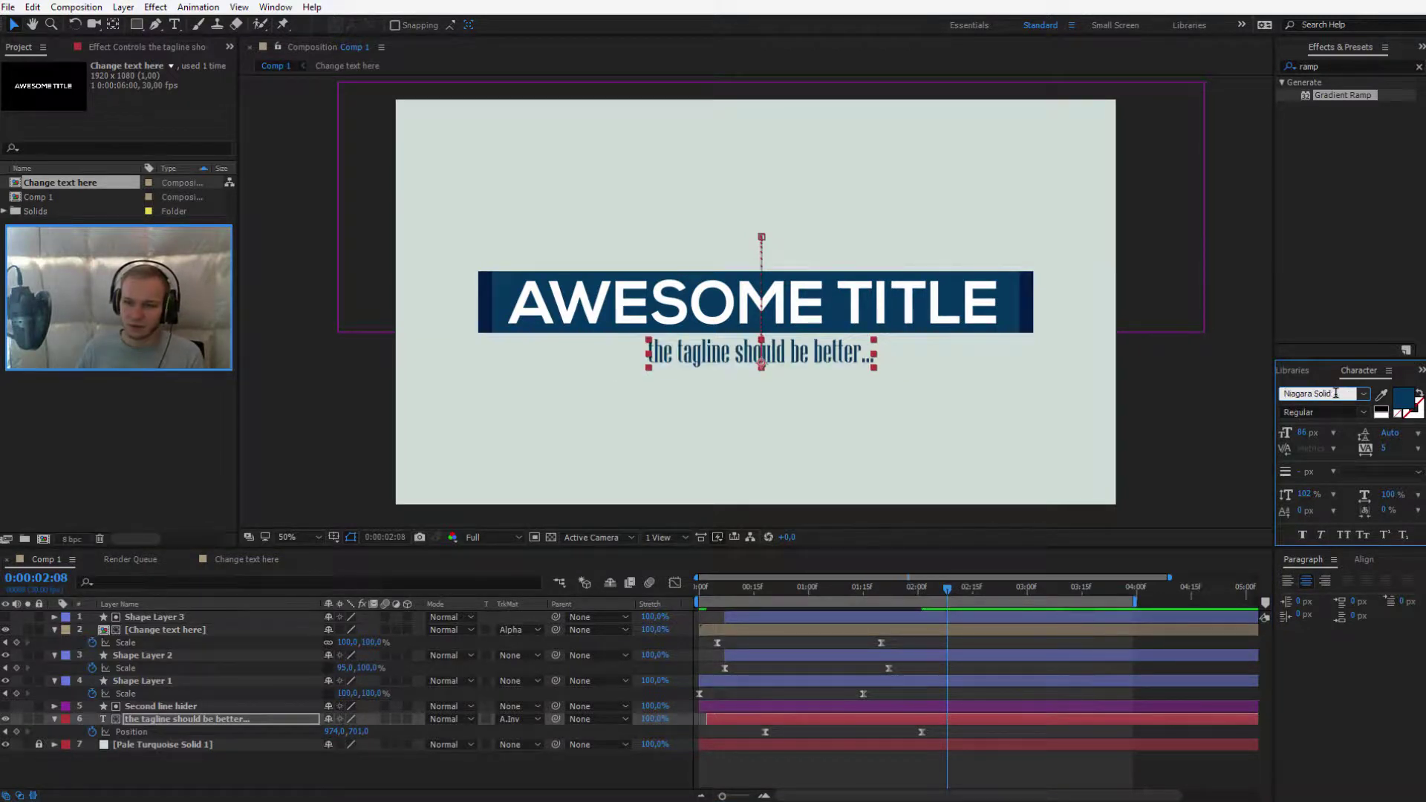
{"action": "key", "text": "Down"}
{"action": "key", "text": "Down"}
{"action": "key", "text": "Down"}
{"action": "key", "text": "Down"}
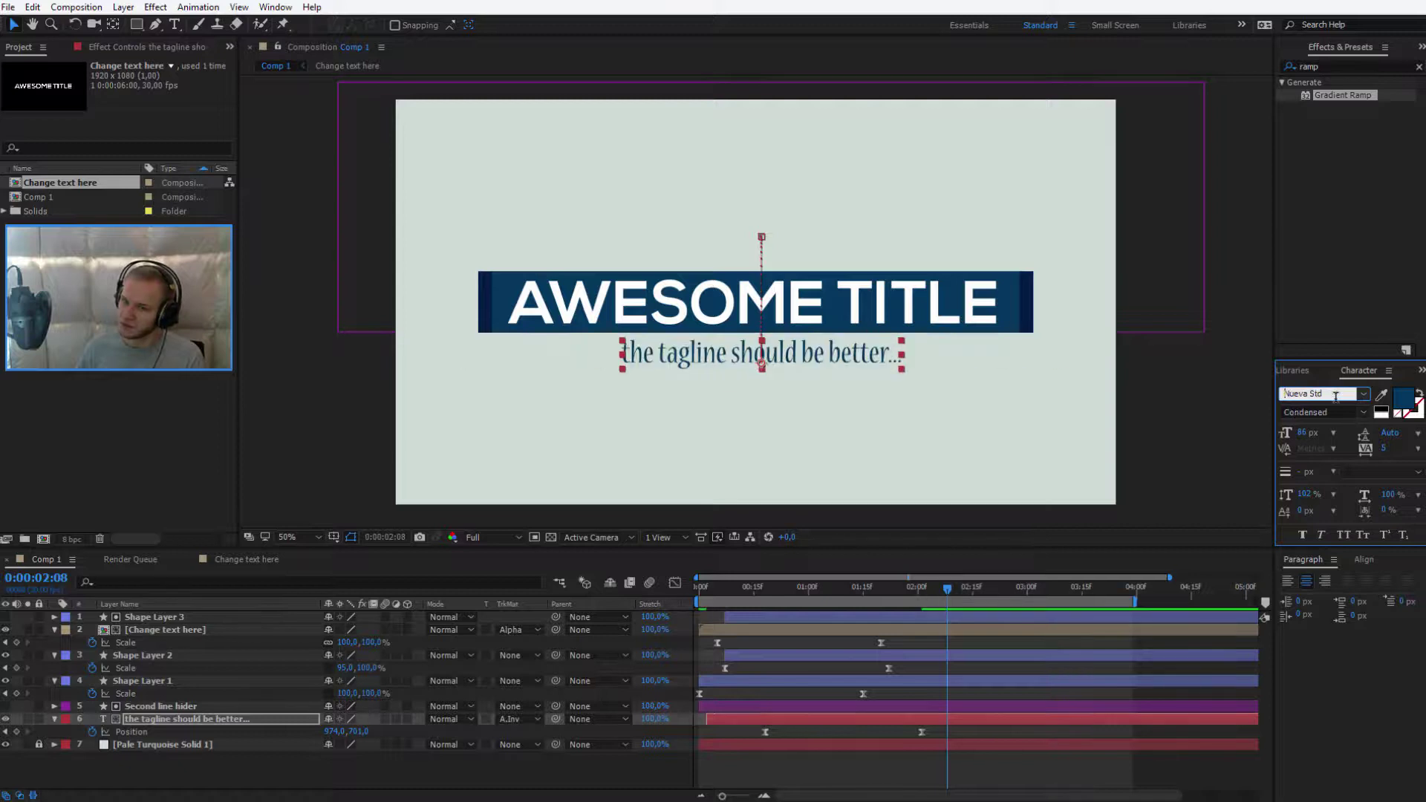
{"action": "key", "text": "Down"}
{"action": "key", "text": "Down"}
{"action": "key", "text": "Down"}
{"action": "key", "text": "Down"}
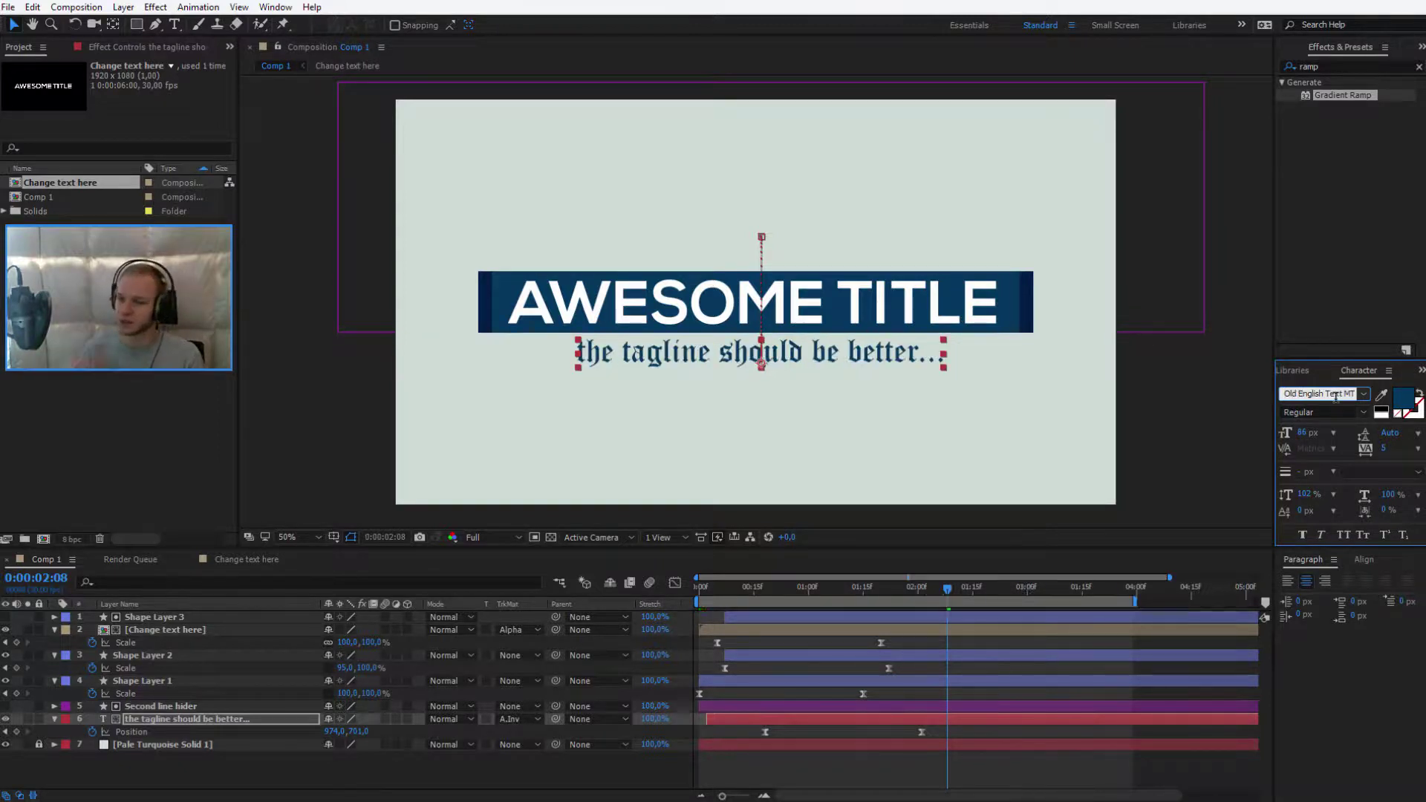
{"action": "key", "text": "Down"}
{"action": "key", "text": "Down"}
{"action": "key", "text": "Down"}
{"action": "key", "text": "Down"}
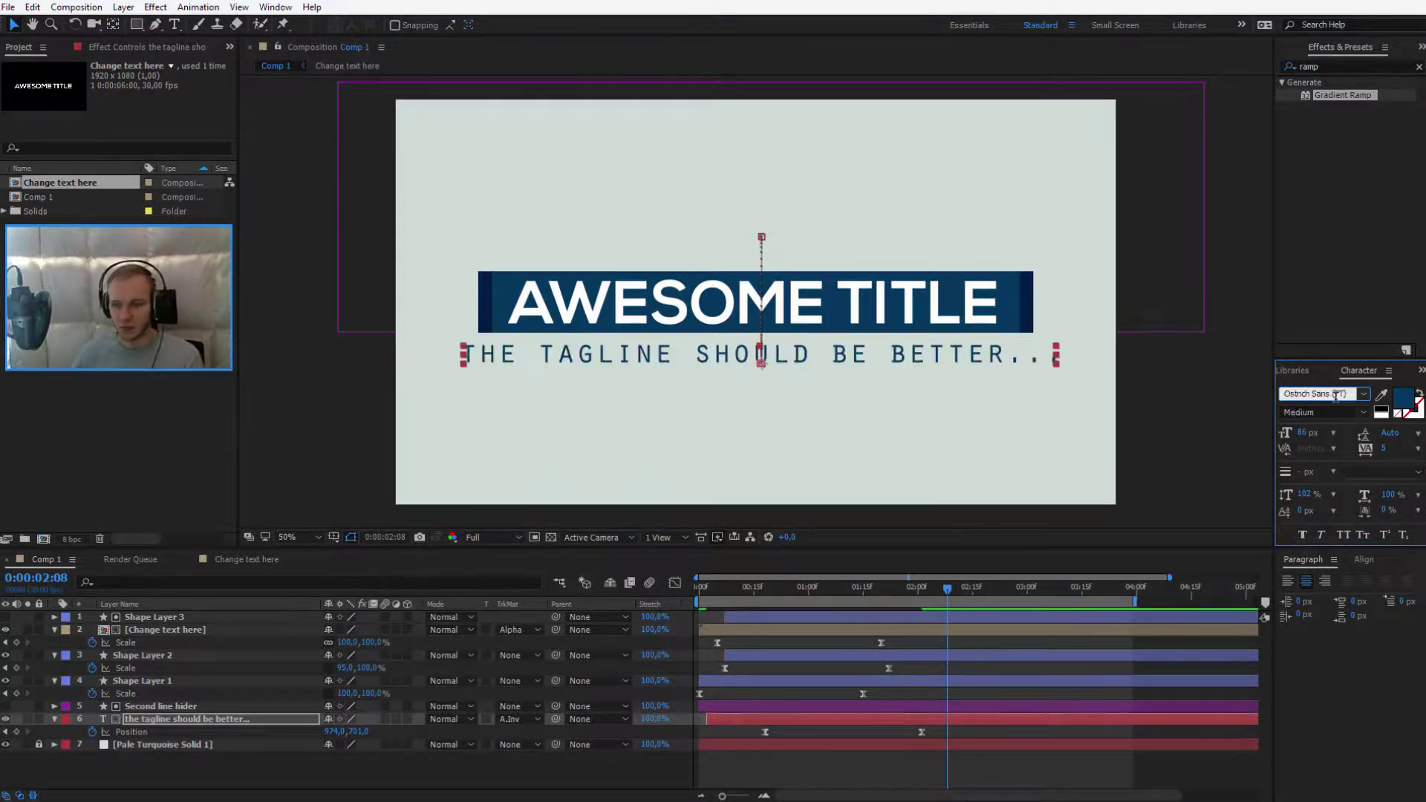
{"action": "key", "text": "Down"}
{"action": "key", "text": "Down"}
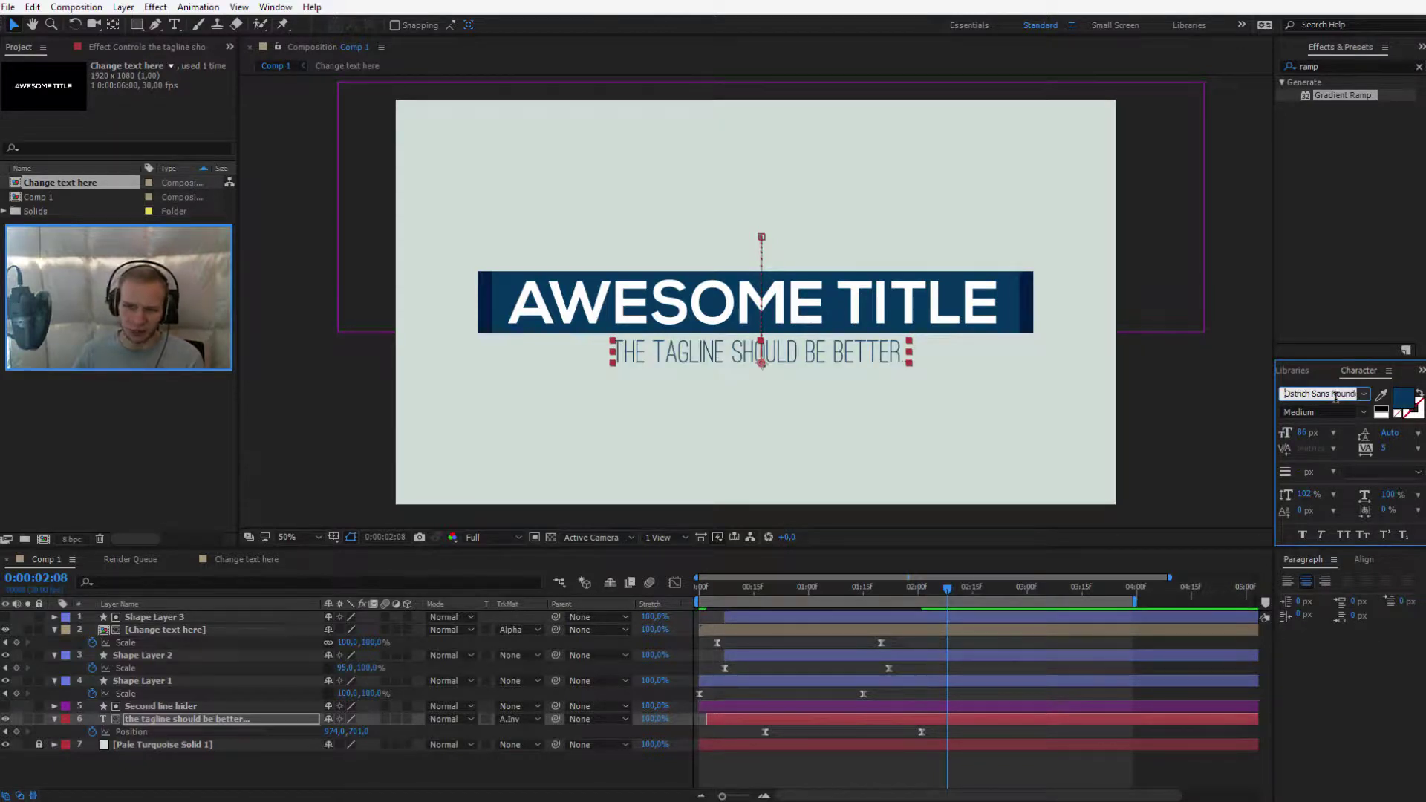
Choose Nexa Light from the font list and shrink the tagline from 86 to 67 px
{"action": "left_click", "coordinate": [1364, 393]}
{"action": "scroll", "coordinate": [1361, 423], "scroll_direction": "down", "scroll_amount": 5}
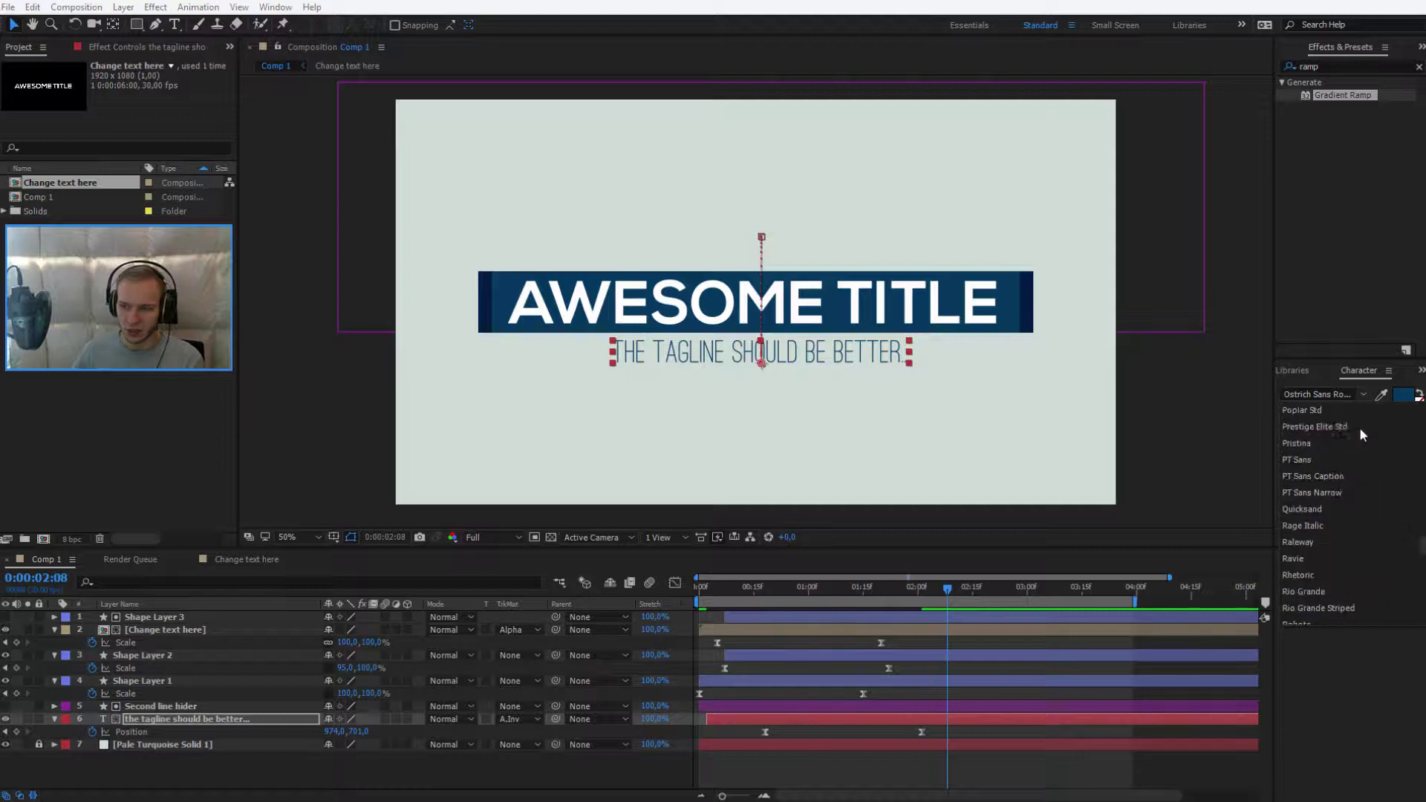
{"action": "left_click", "coordinate": [1325, 393]}
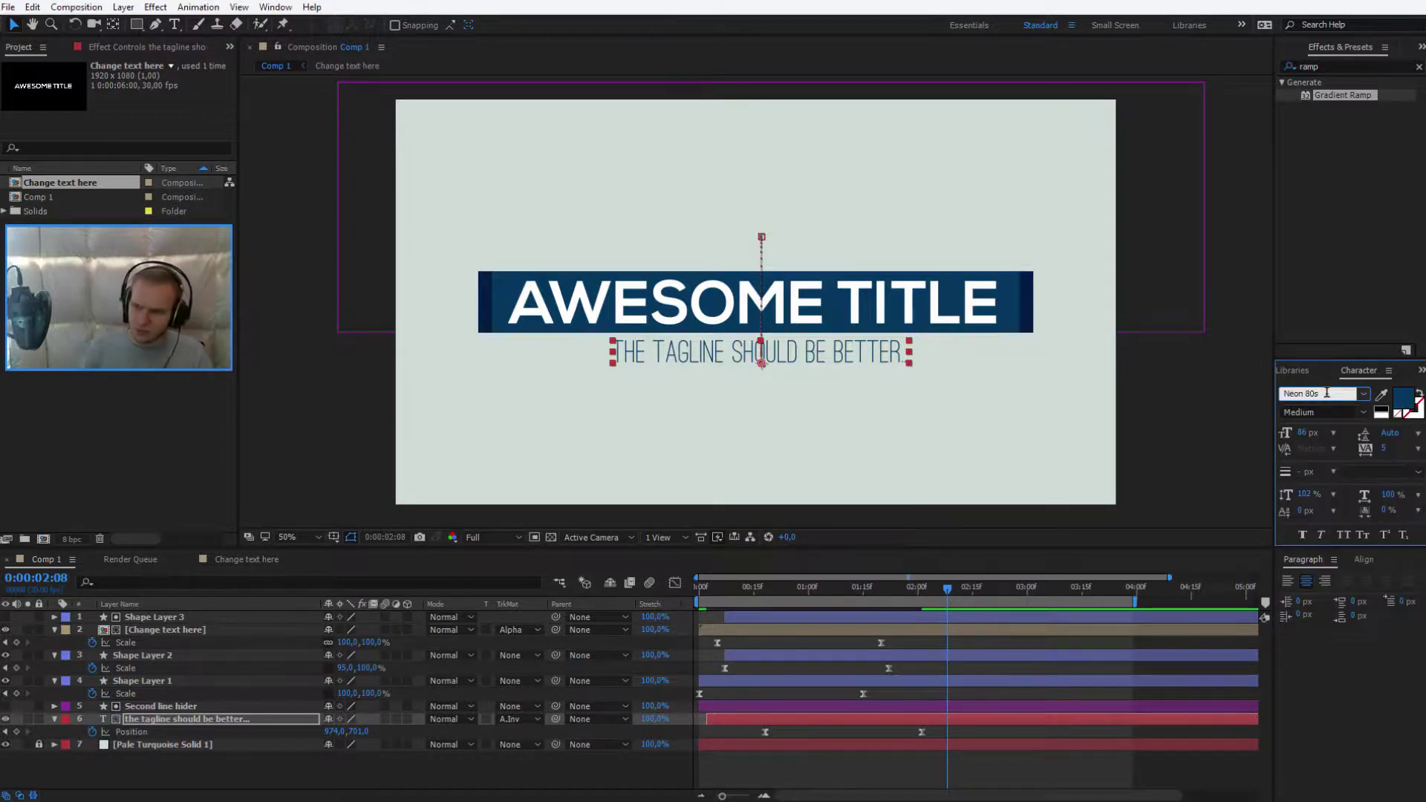
{"action": "key", "text": "Down"}
{"action": "left_click", "coordinate": [1364, 395]}
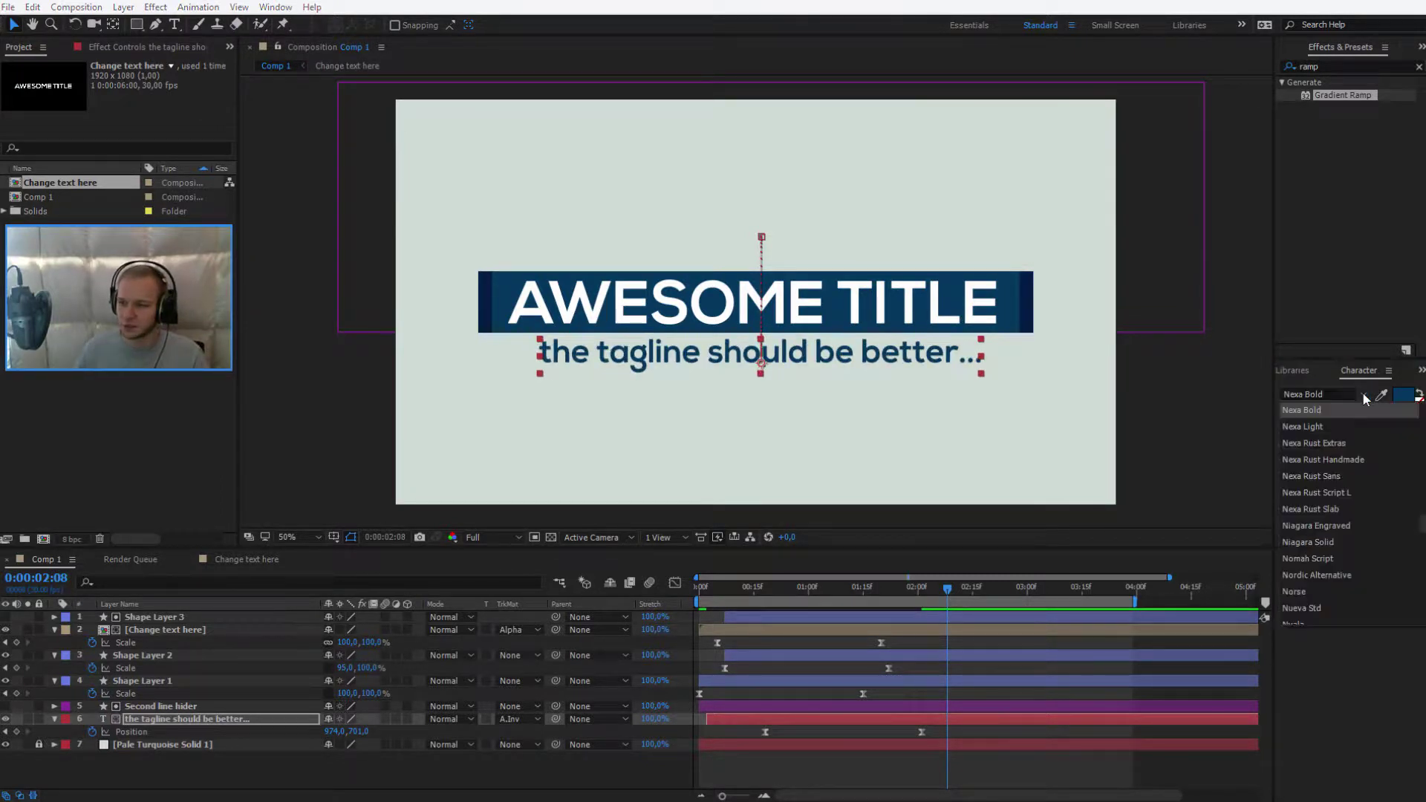
{"action": "left_click", "coordinate": [1343, 428]}
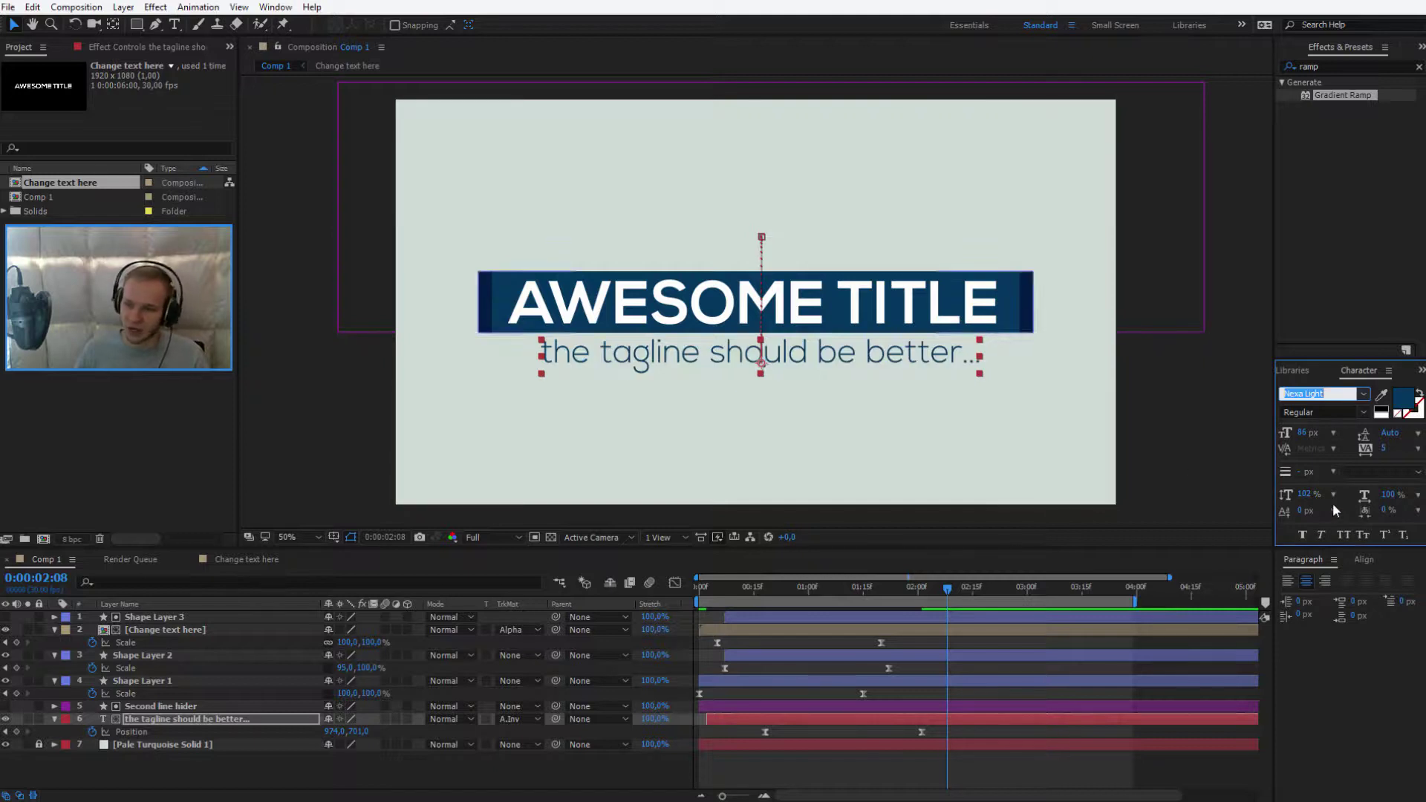
{"action": "left_click_drag", "start_coordinate": [1311, 442], "coordinate": [1290, 448]}
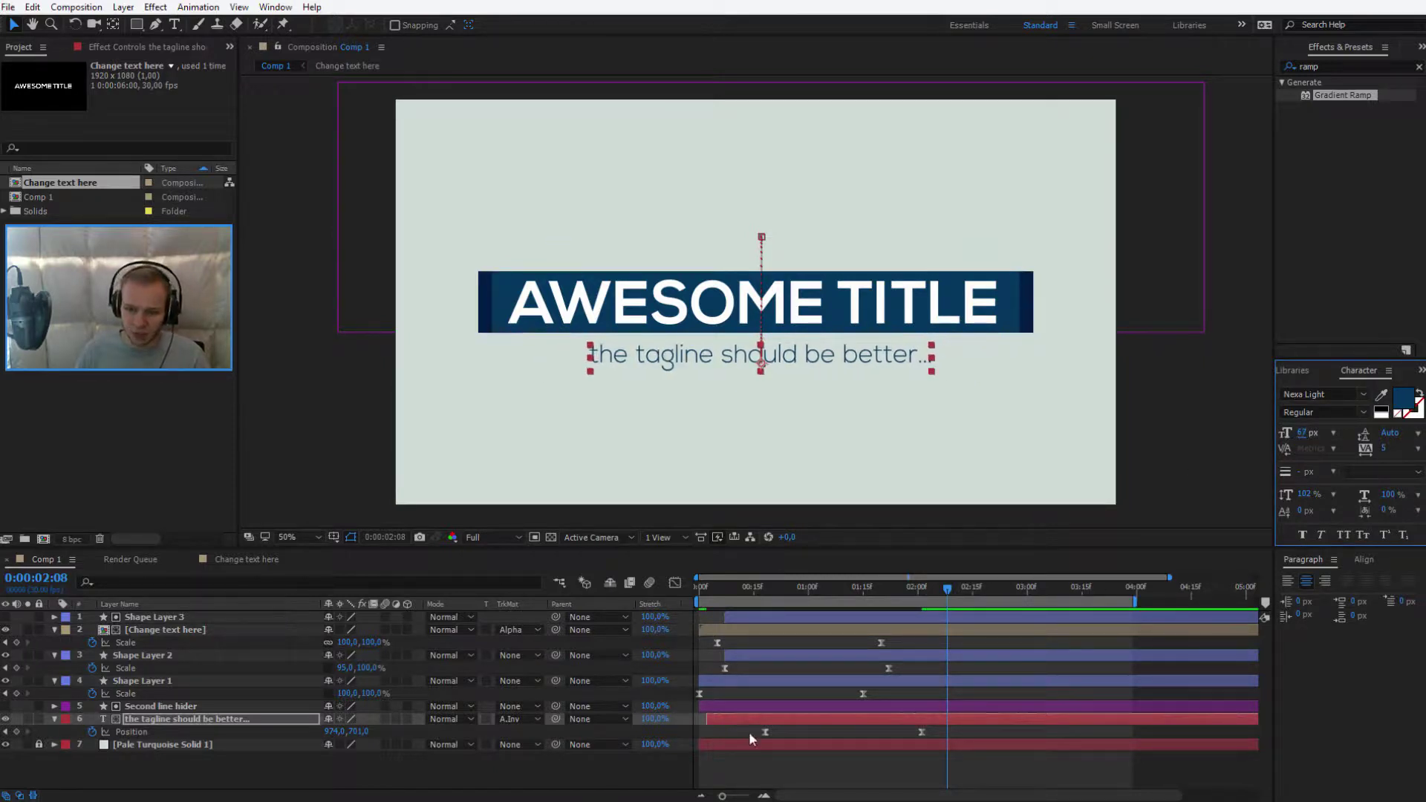
Set the tagline's final Position keyframe to 974,678 and preview the slide
{"action": "left_click_drag", "start_coordinate": [950, 585], "coordinate": [924, 591]}
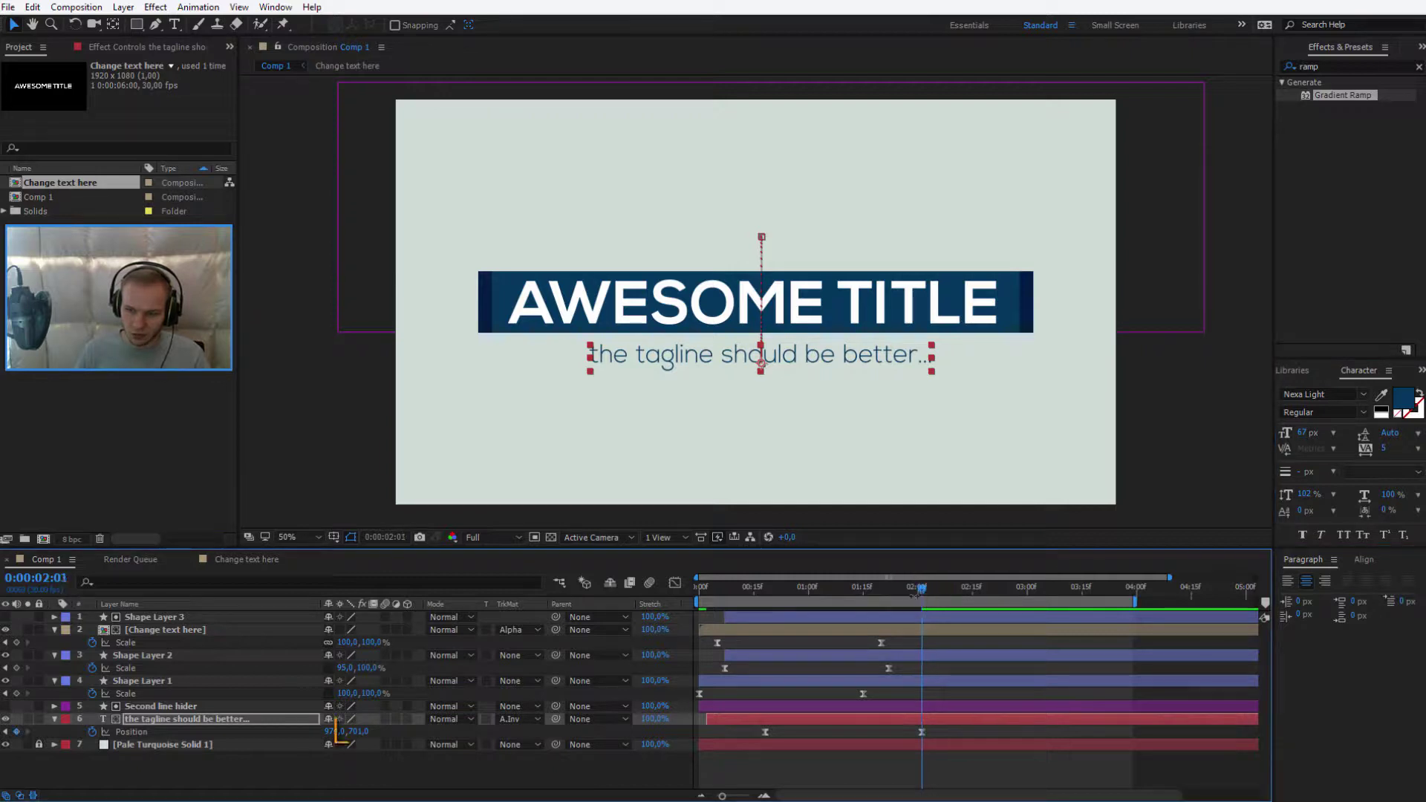
{"action": "left_click_drag", "start_coordinate": [355, 732], "coordinate": [332, 732]}
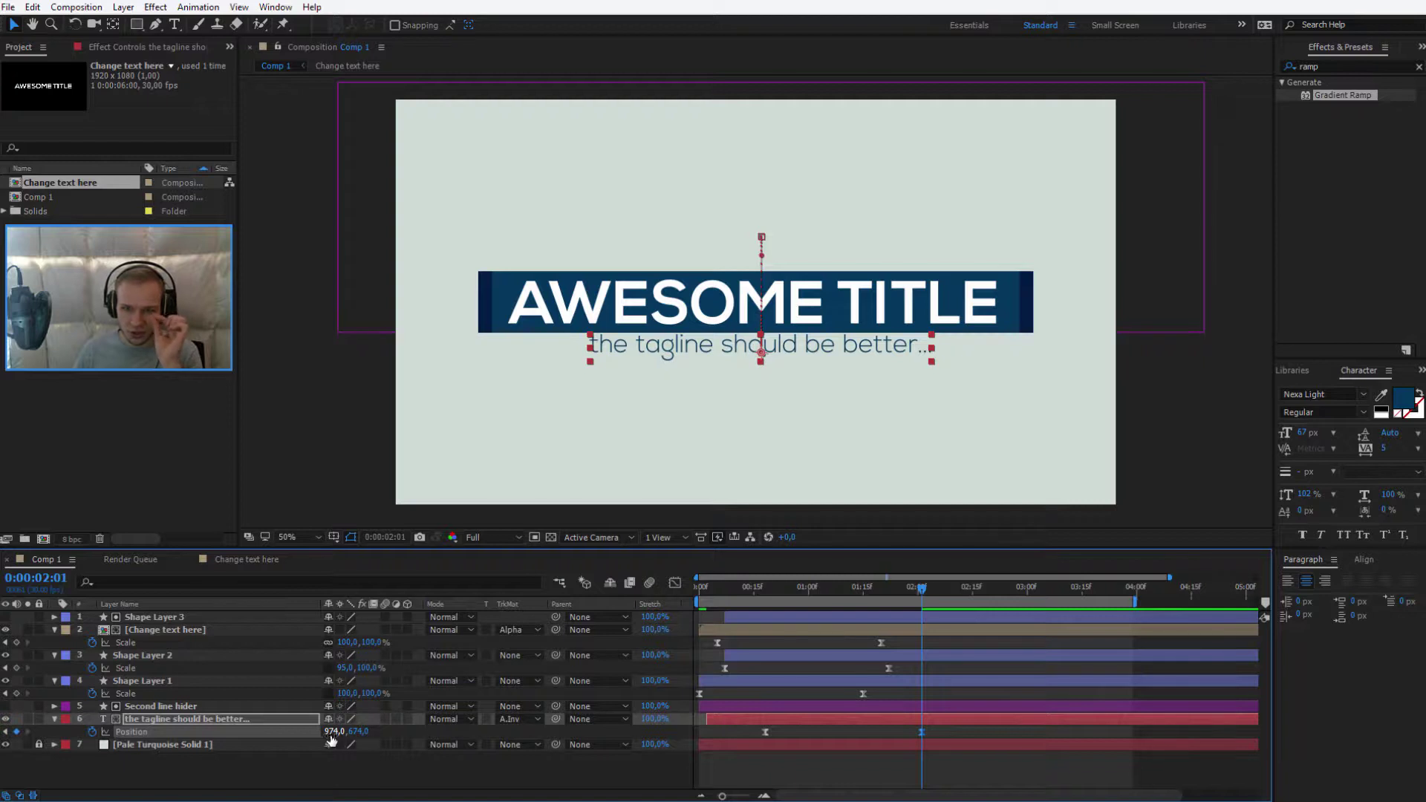
{"action": "left_click_drag", "start_coordinate": [352, 733], "coordinate": [356, 734]}
{"action": "left_click", "coordinate": [454, 785]}
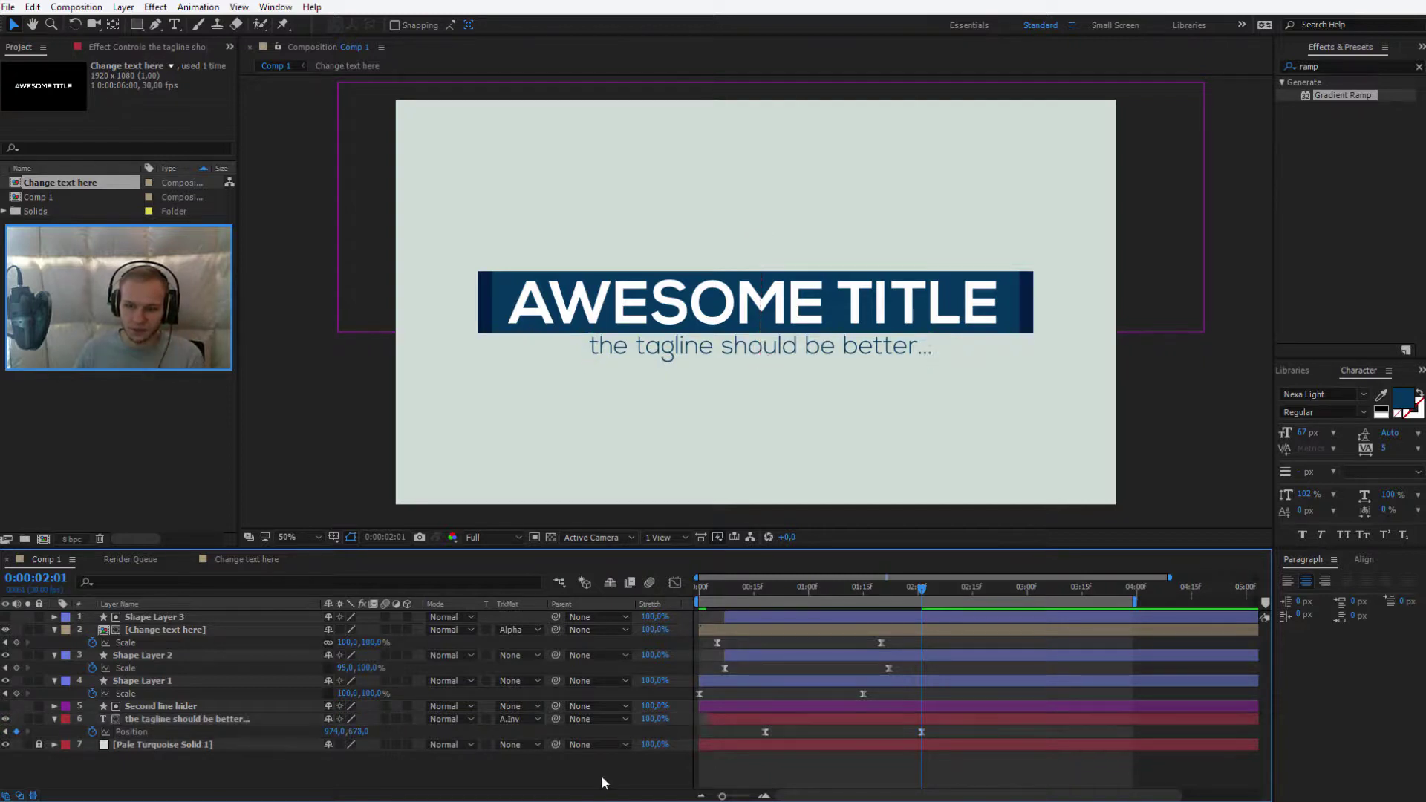
{"action": "key", "text": "space"}
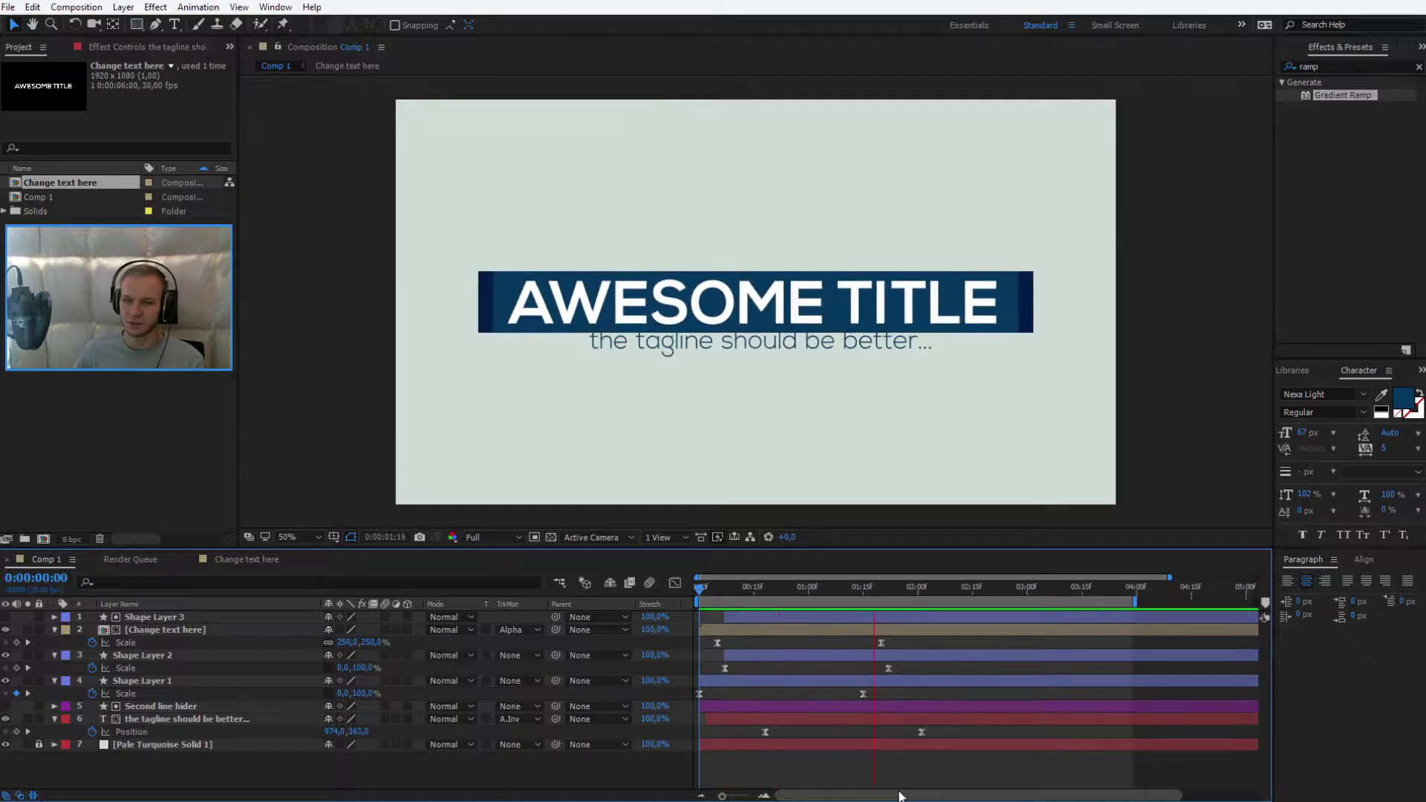
{"action": "key", "text": "space"}
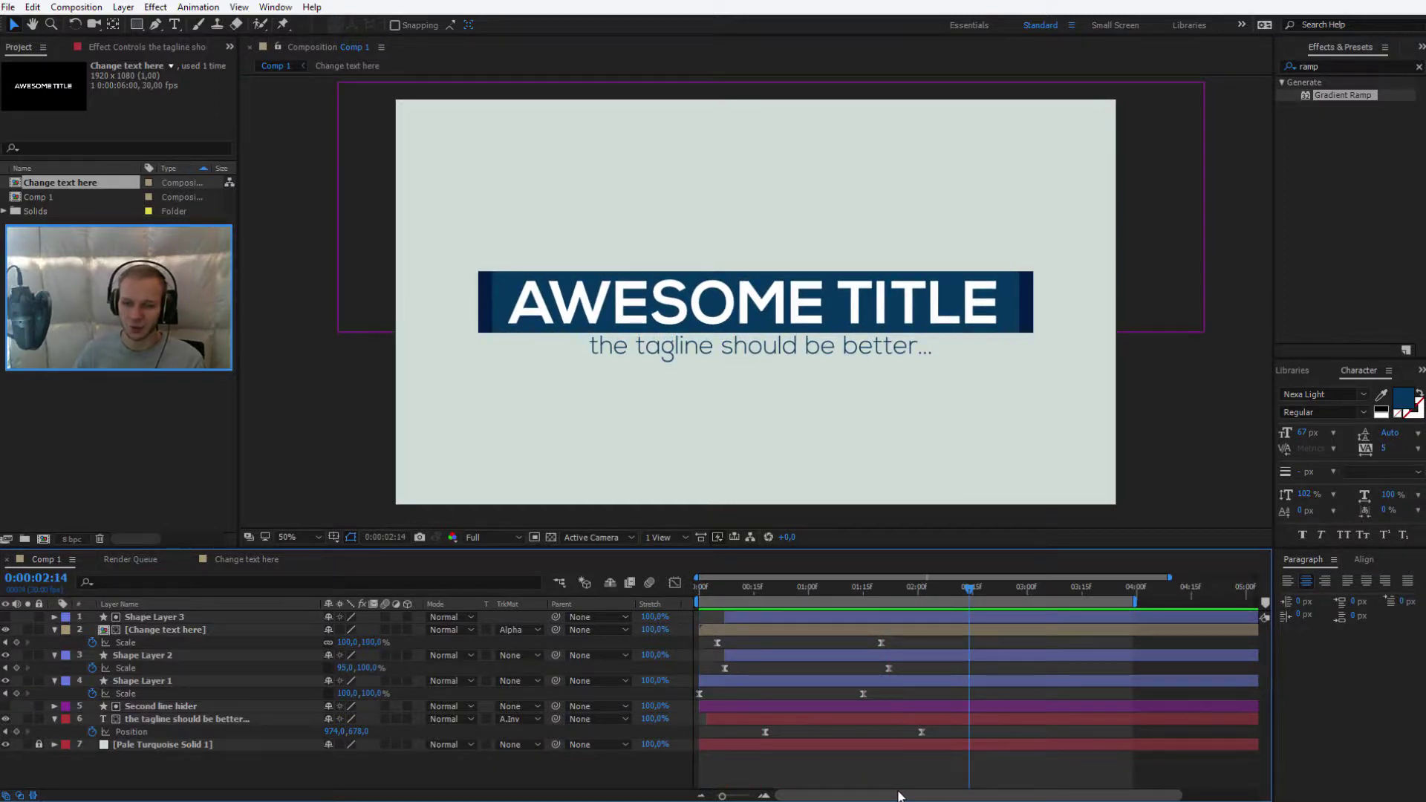